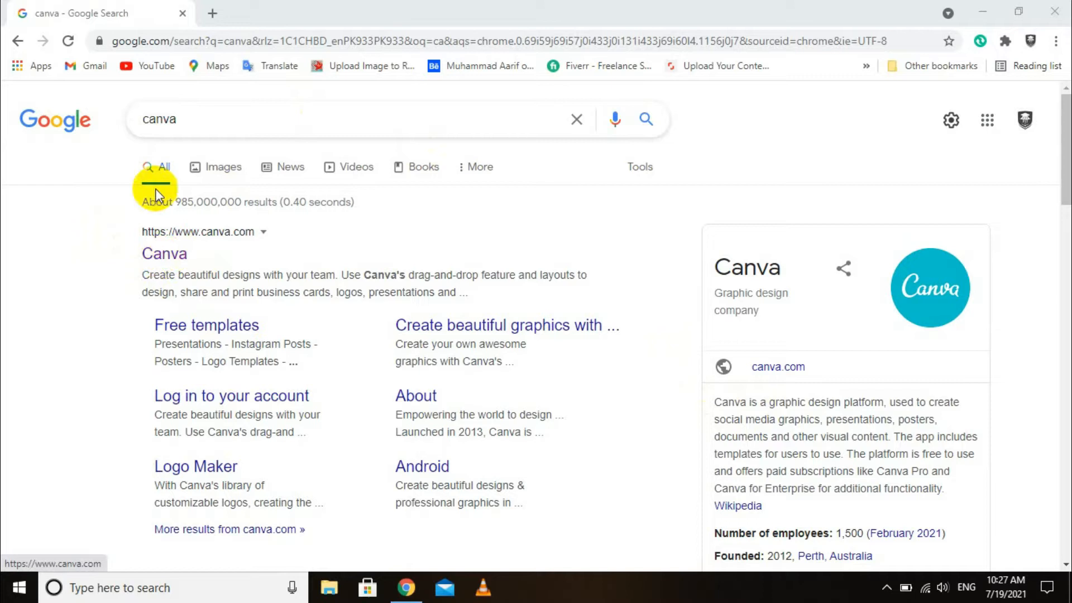
Step: Open the Canva website from the search results and start a new blank YouTube Intro design
click(161, 259)
click(160, 261)
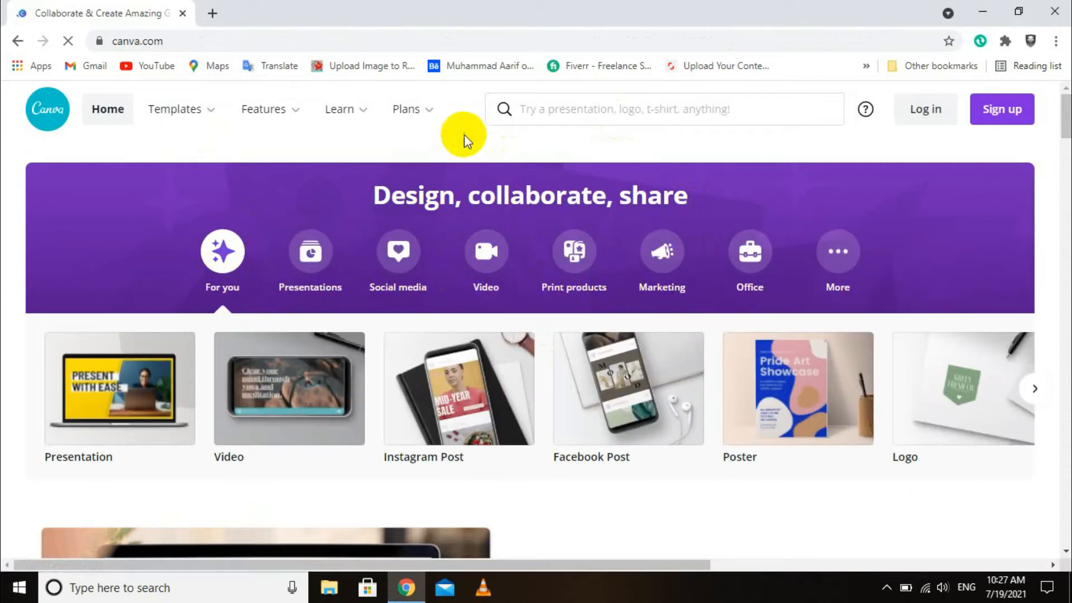
scroll(391, 408, down, 4)
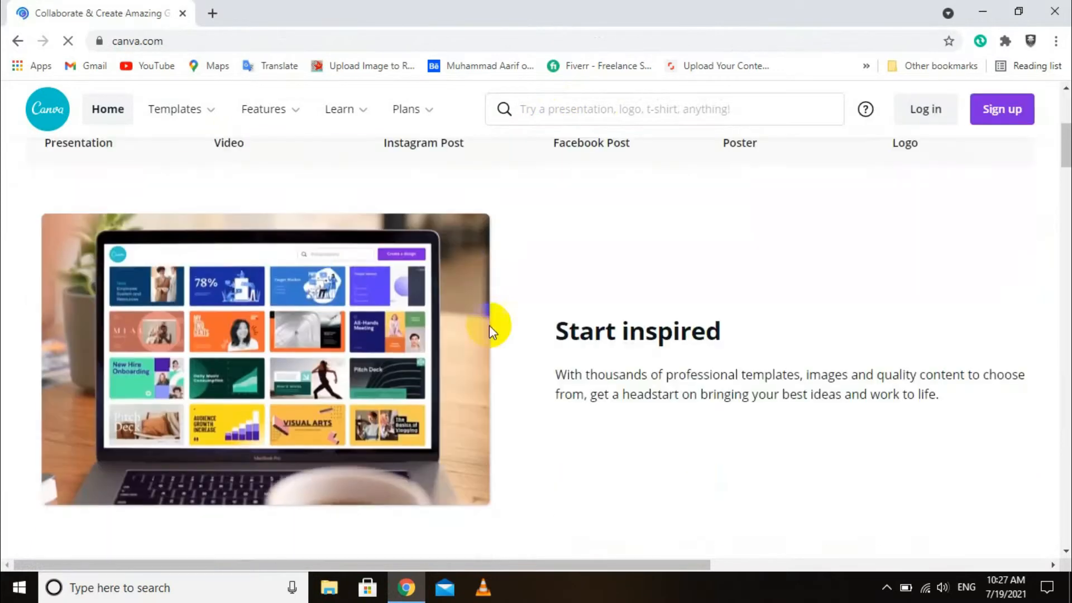
scroll(536, 212, up, 4)
click(537, 107)
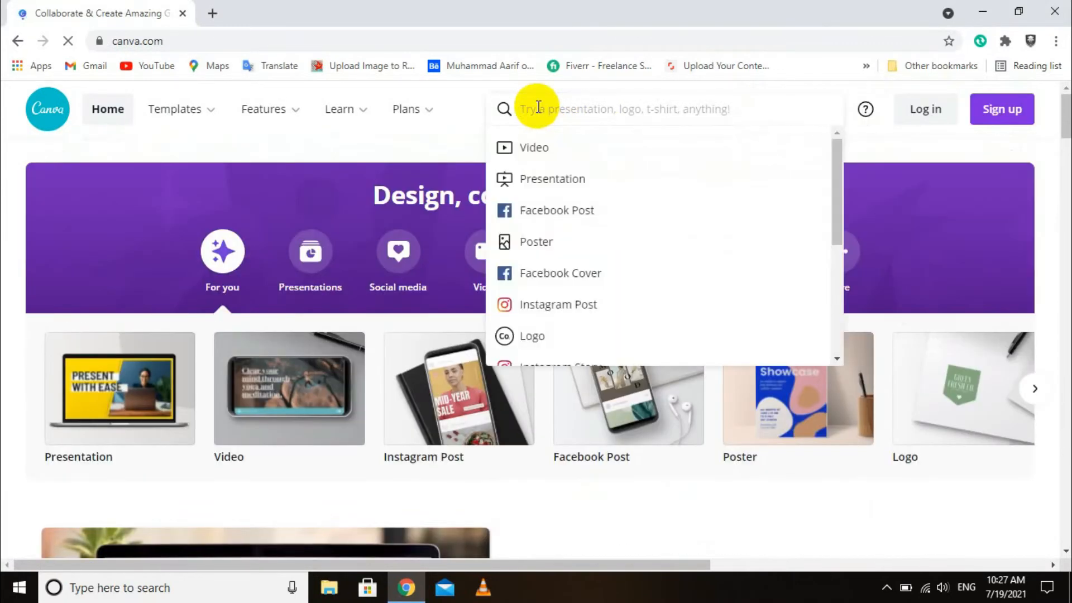
text(youtube intro)
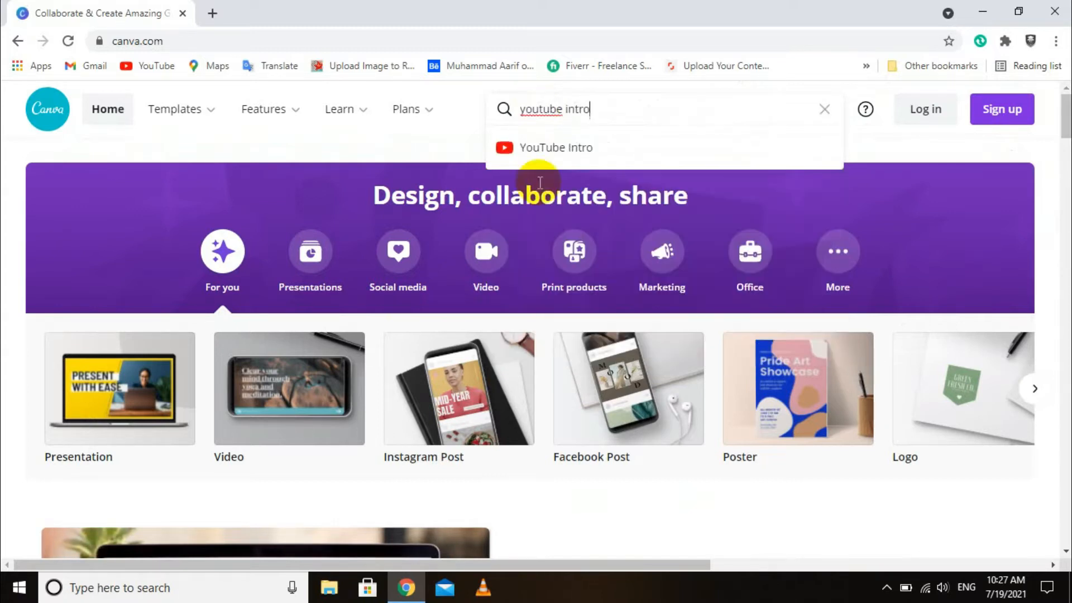
click(537, 149)
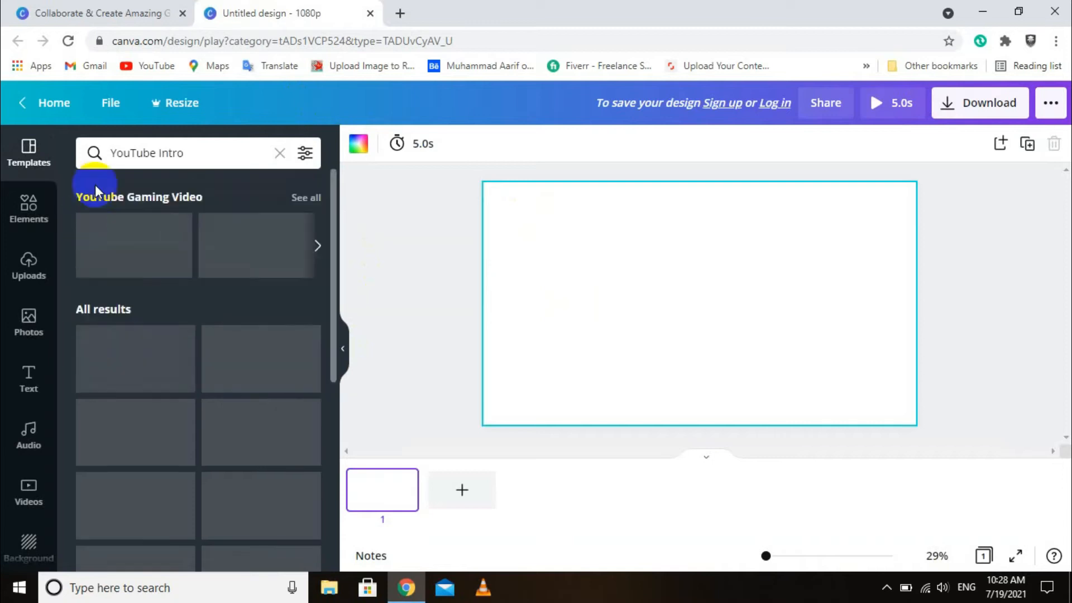
scroll(179, 252, down, 5)
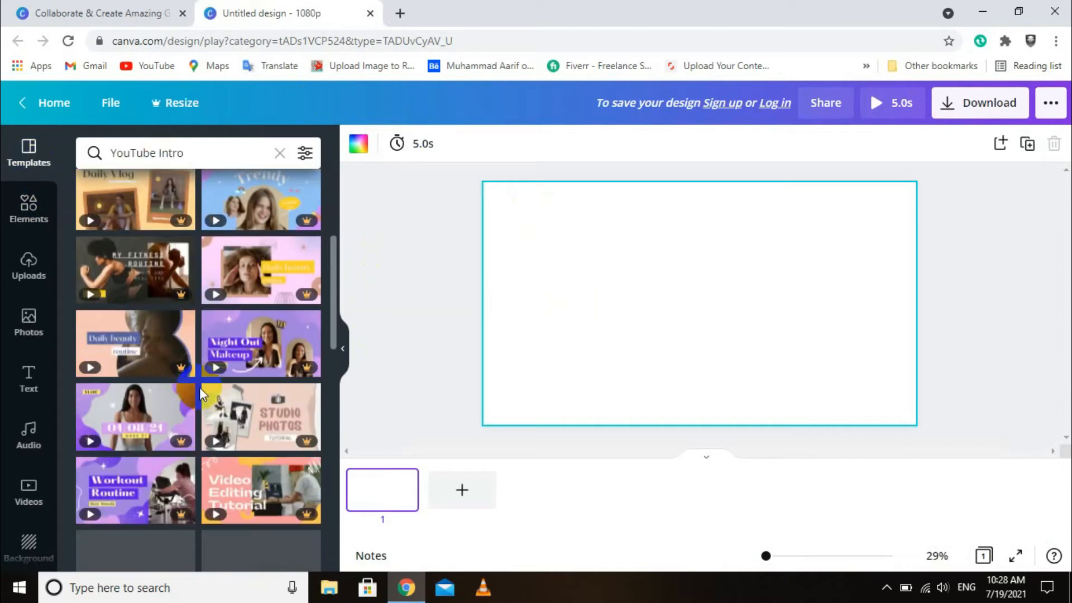
scroll(232, 386, down, 6)
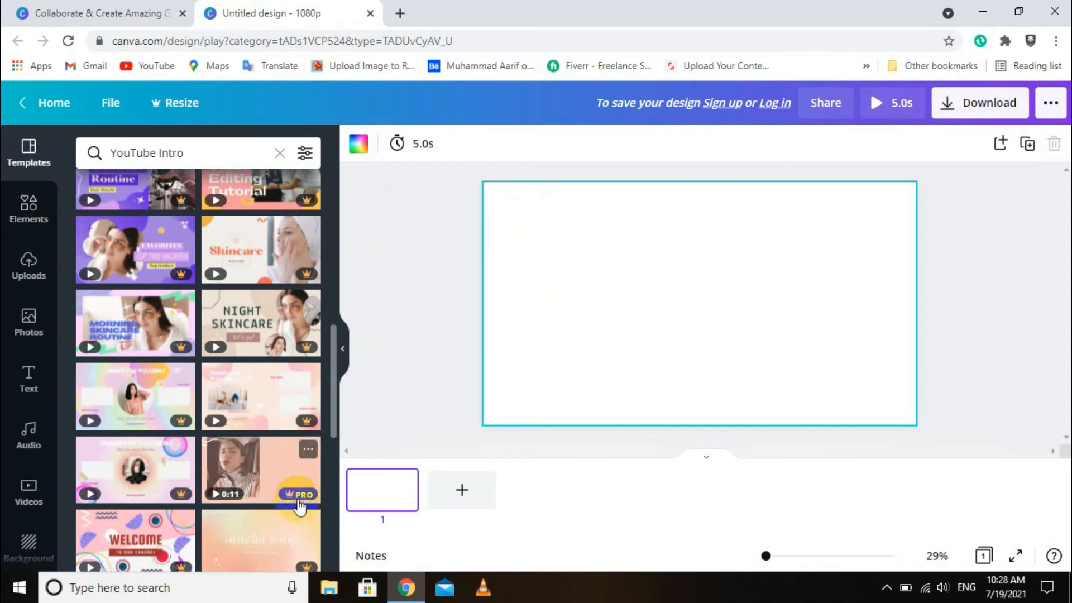
scroll(270, 335, up, 12)
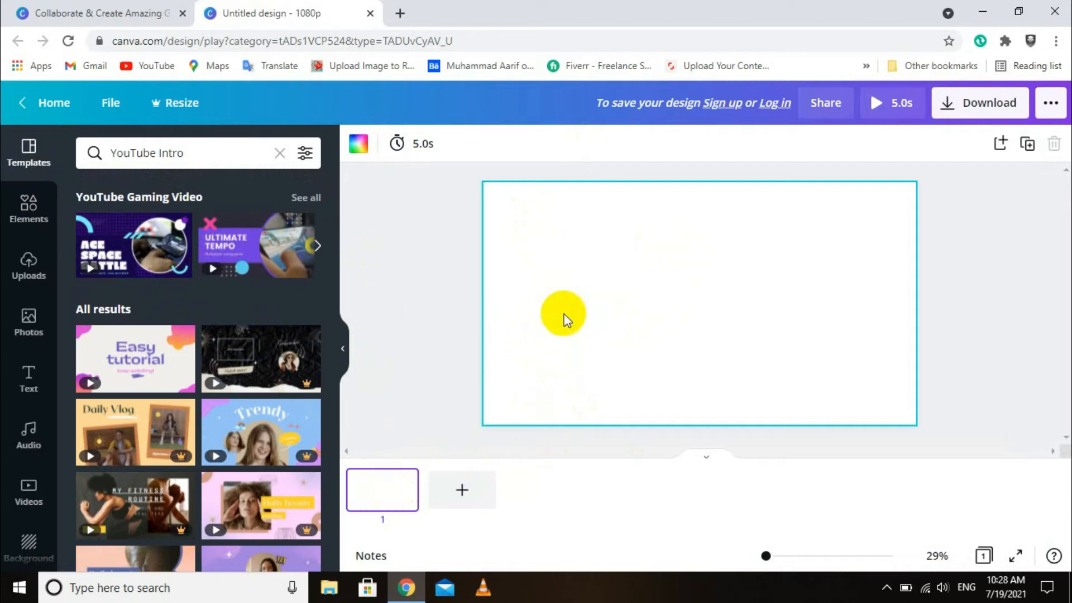
Step: Fill the page background with the medium gray default color
click(358, 143)
click(178, 298)
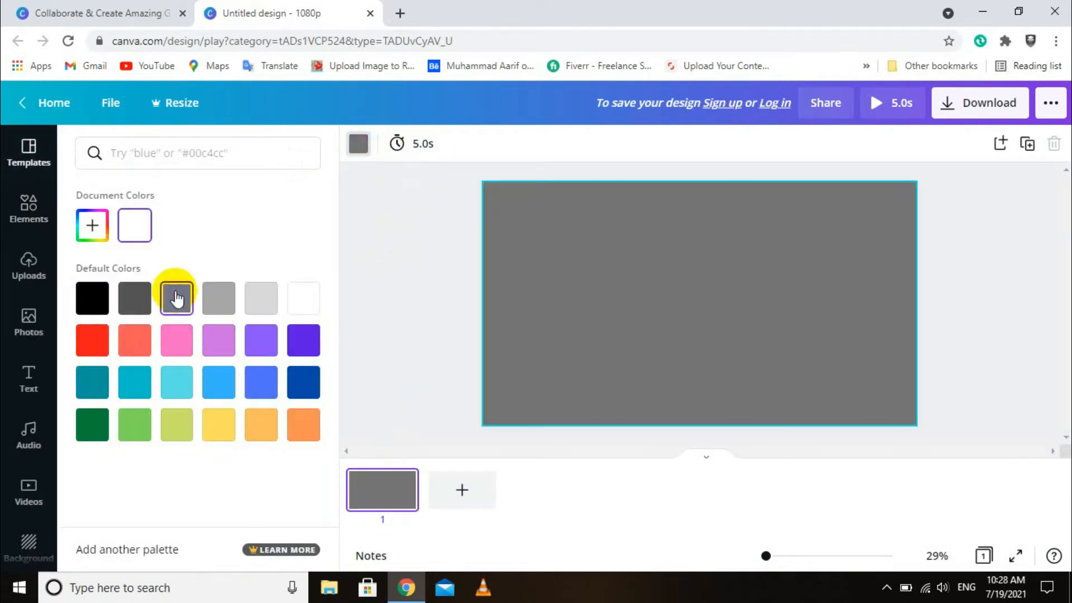
click(361, 146)
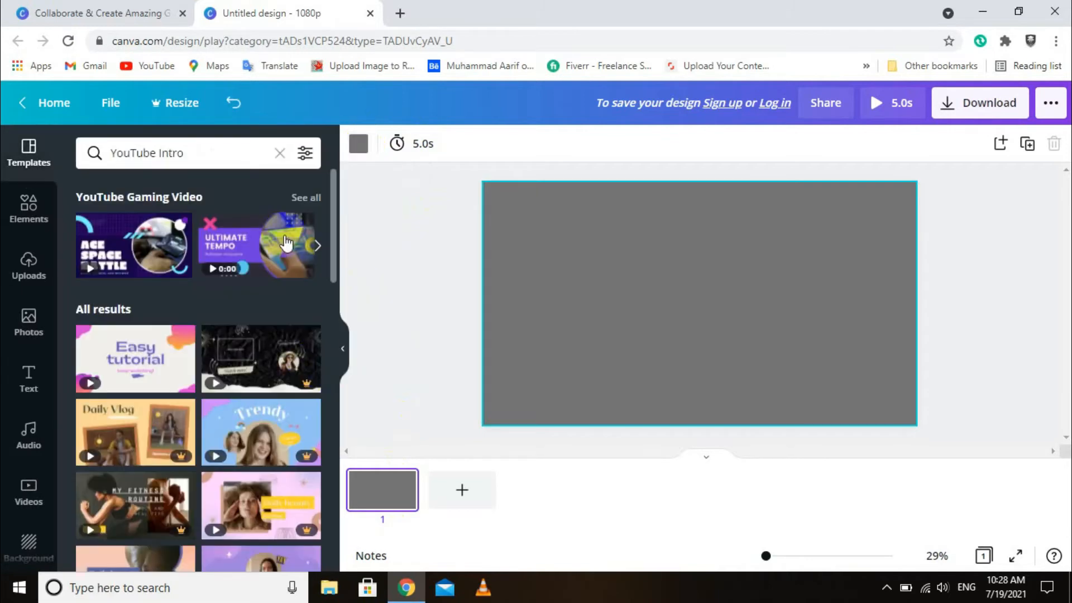
Step: Set the page background to the dark blue default color
click(371, 143)
click(301, 380)
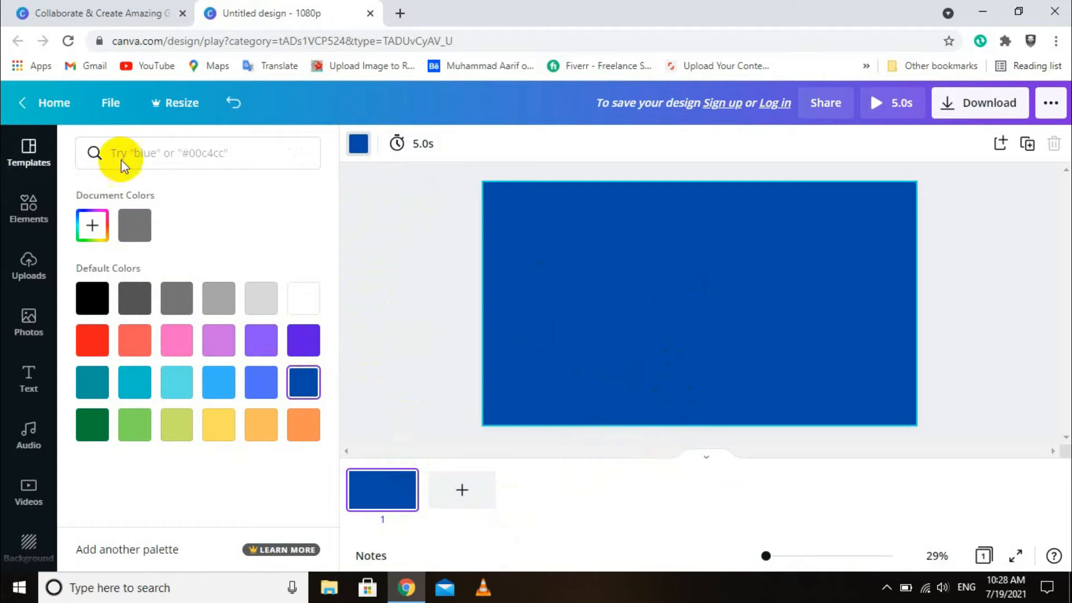
Step: Add a heading text box to the center of the blue page
click(15, 400)
scroll(209, 350, down, 4)
scroll(209, 354, down, 4)
scroll(216, 412, down, 3)
scroll(291, 416, down, 8)
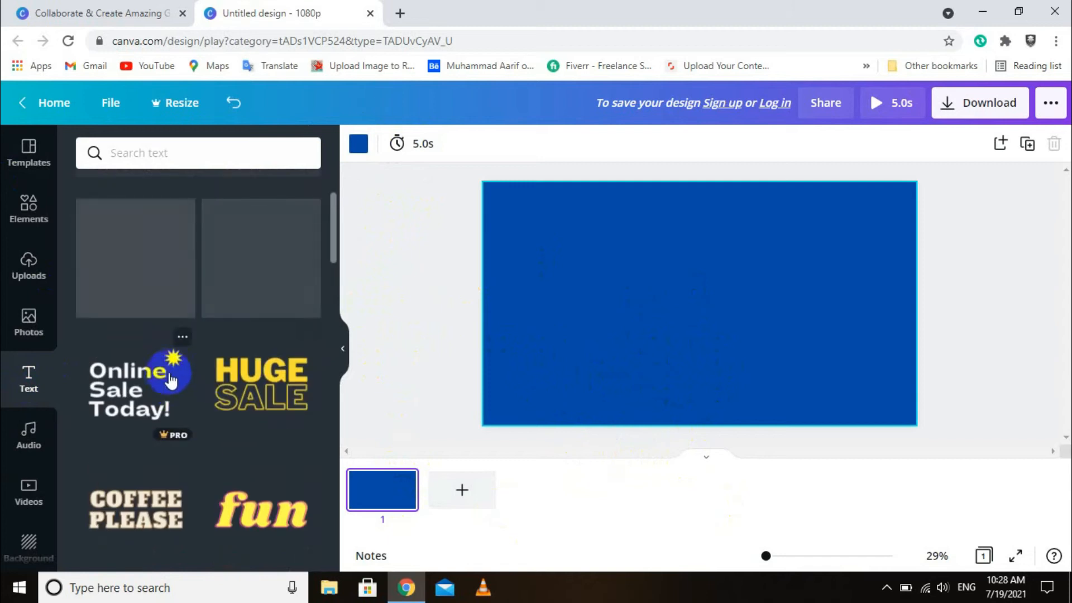
scroll(171, 382, up, 15)
click(171, 239)
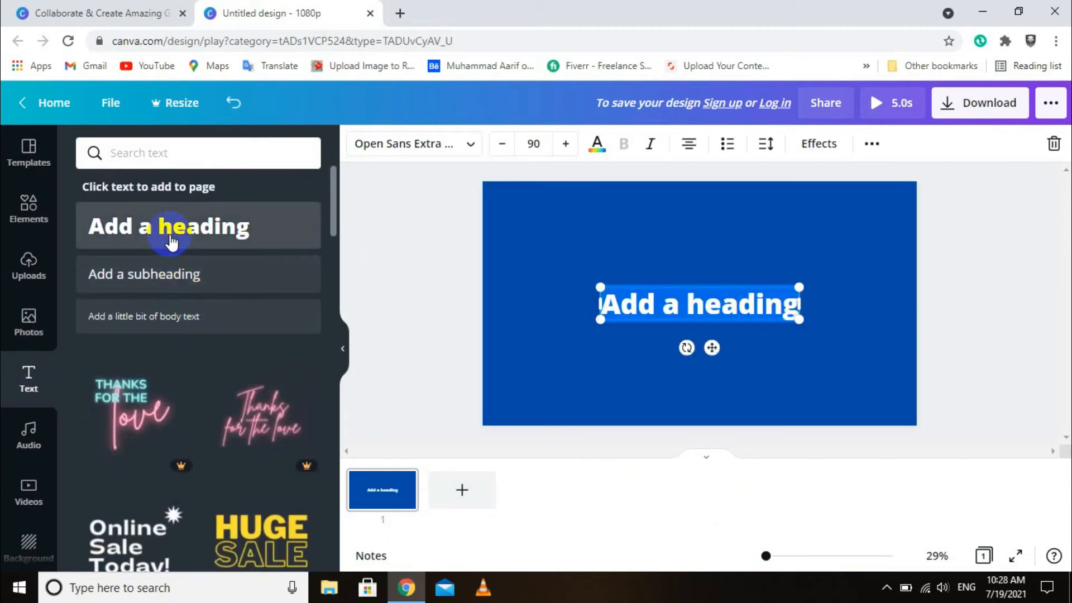
Step: Replace the heading's placeholder text with "PIT Institute" and preview the design in full screen
text(P)
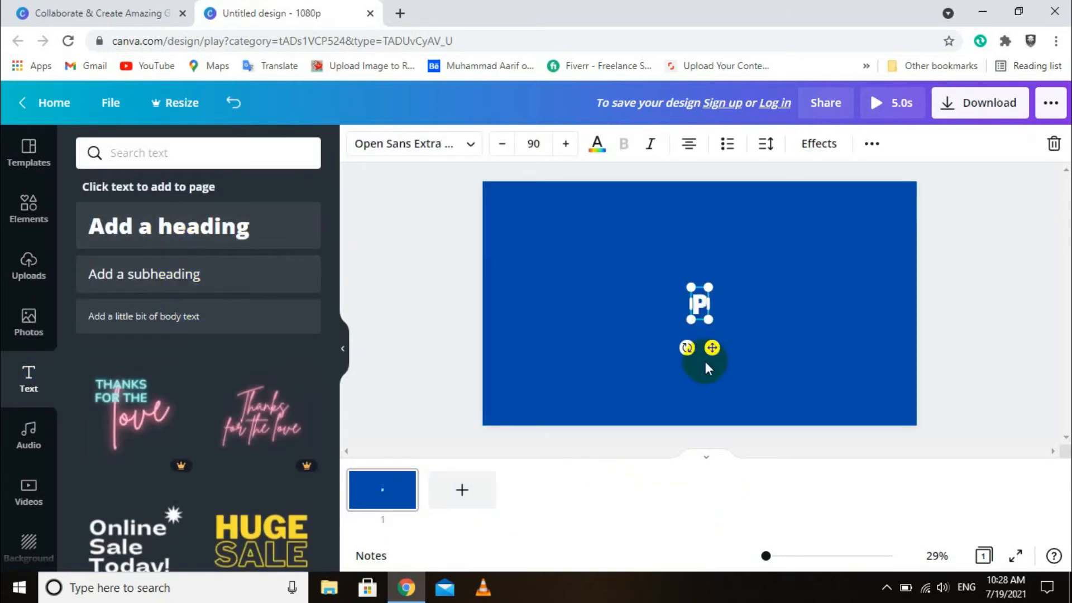
text(IT Institue)
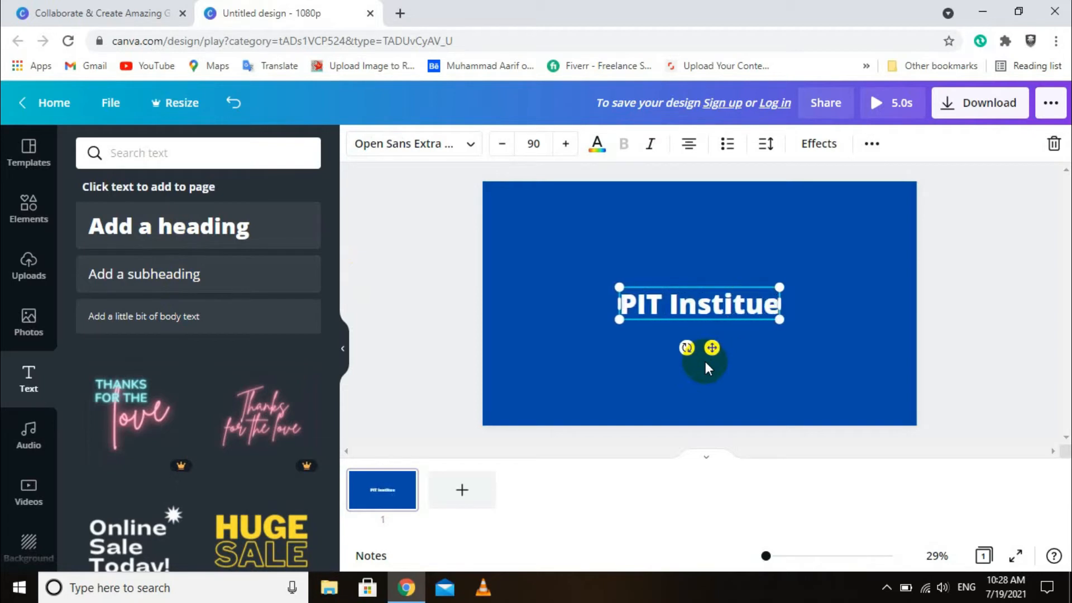
key(BackSpace)
key(BackSpace)
text(ut)
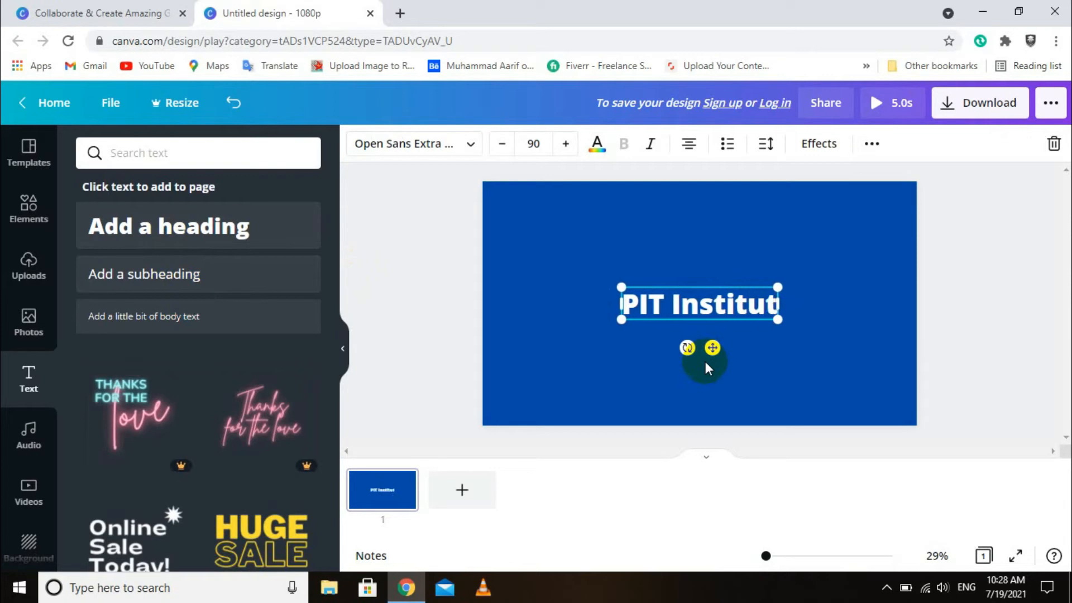
text(e)
click(891, 413)
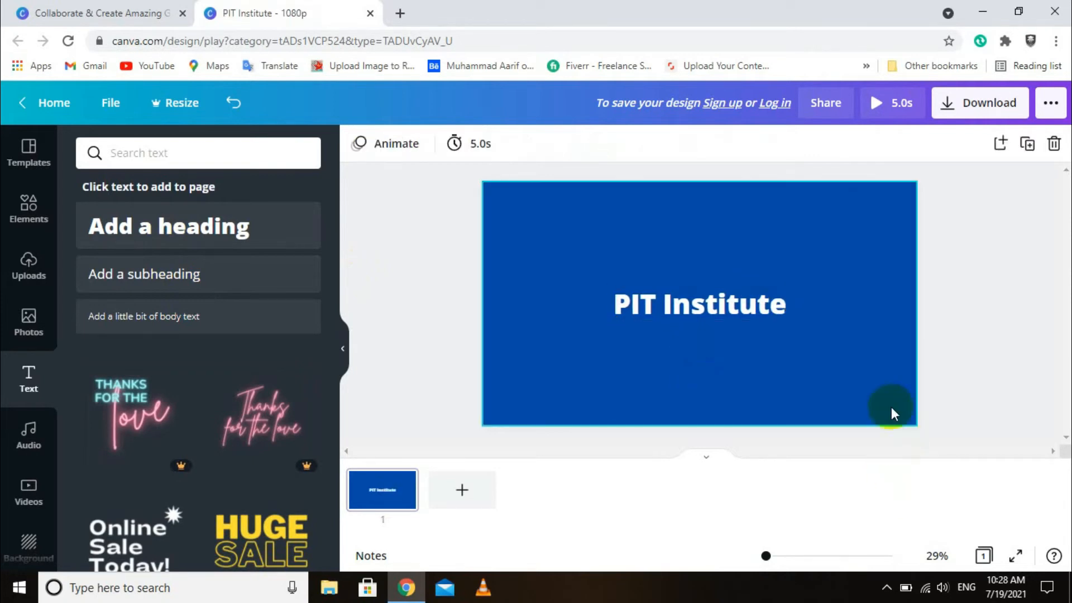
click(1016, 557)
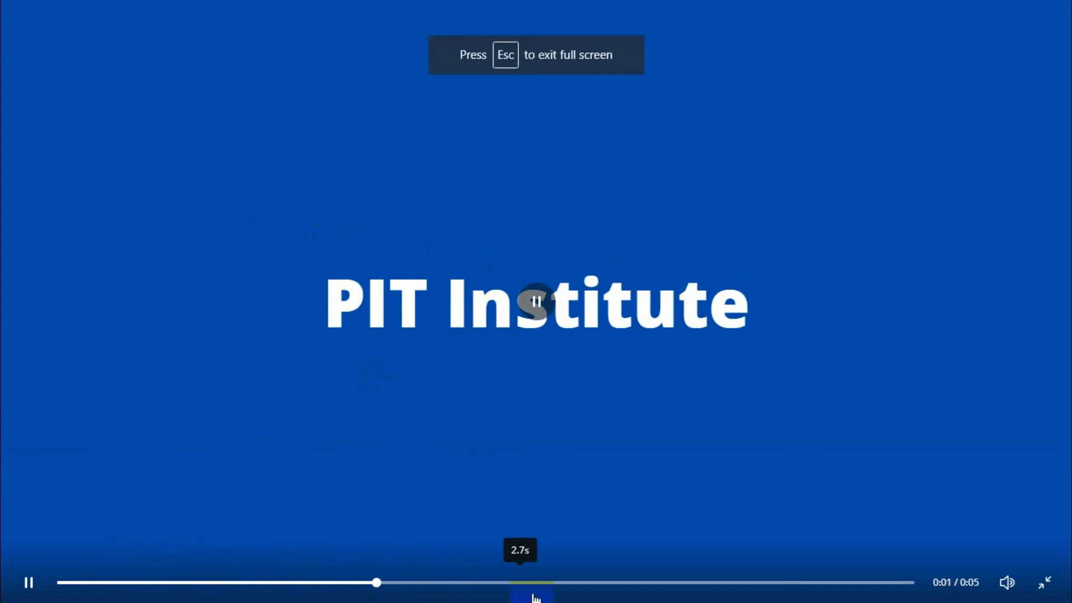
key(Escape)
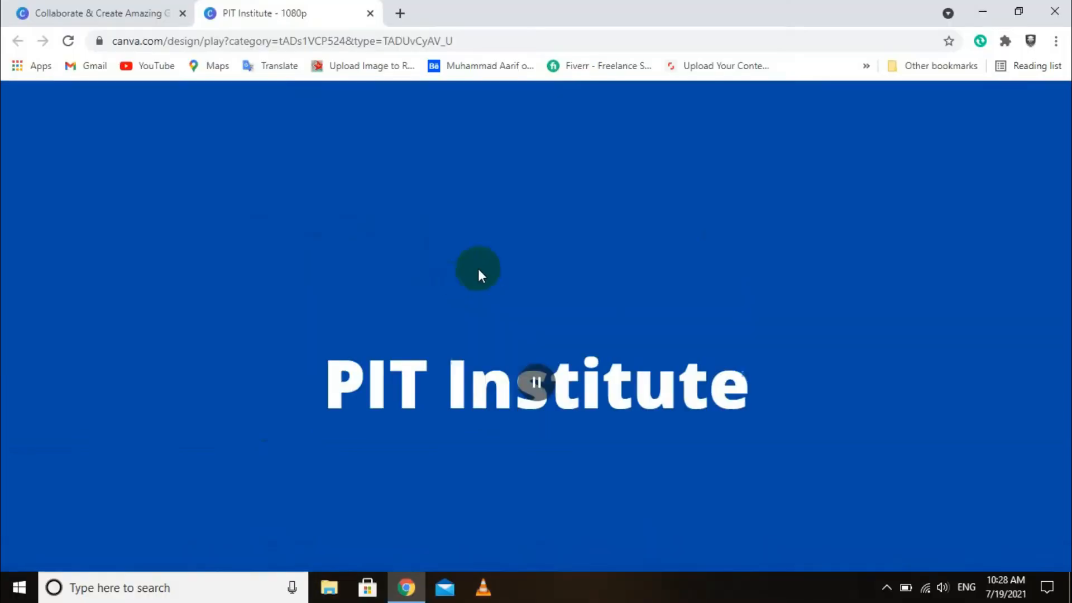
Step: Apply the Block text animation to the "PIT Institute" heading
click(682, 307)
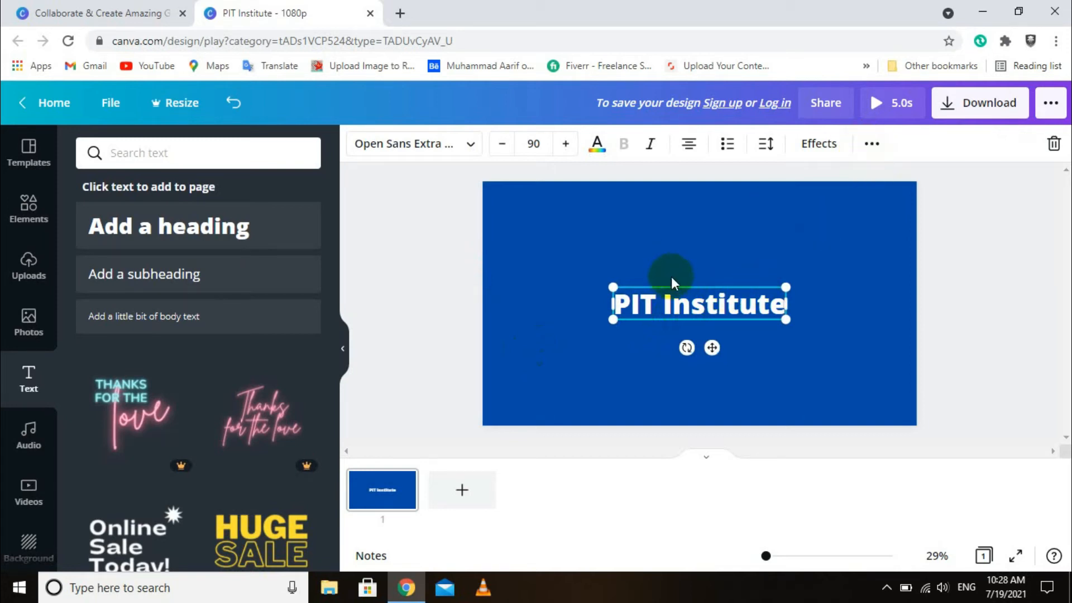
click(876, 148)
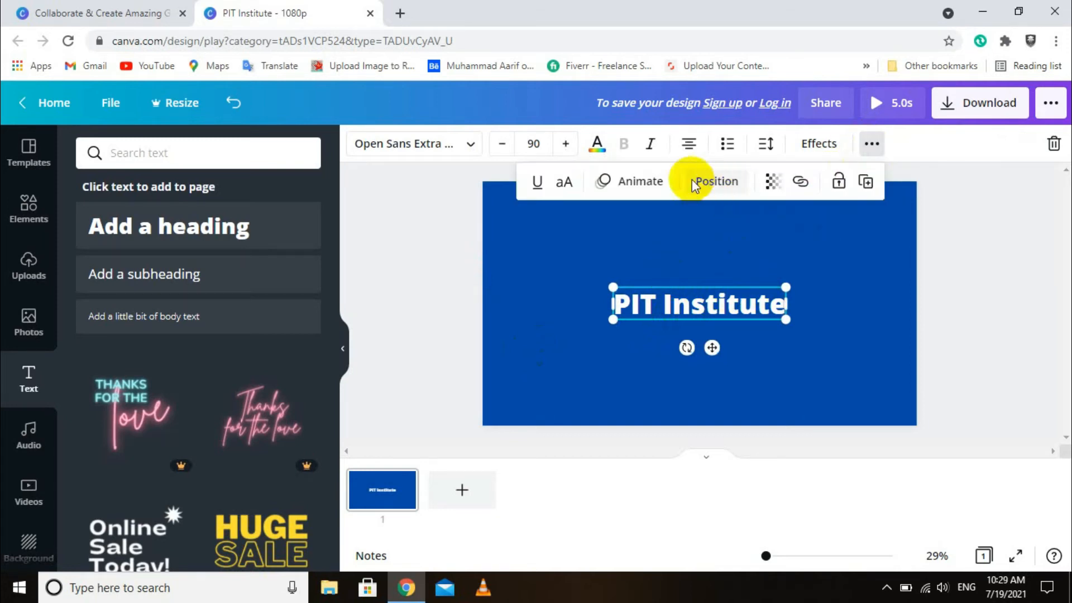
click(630, 182)
click(192, 234)
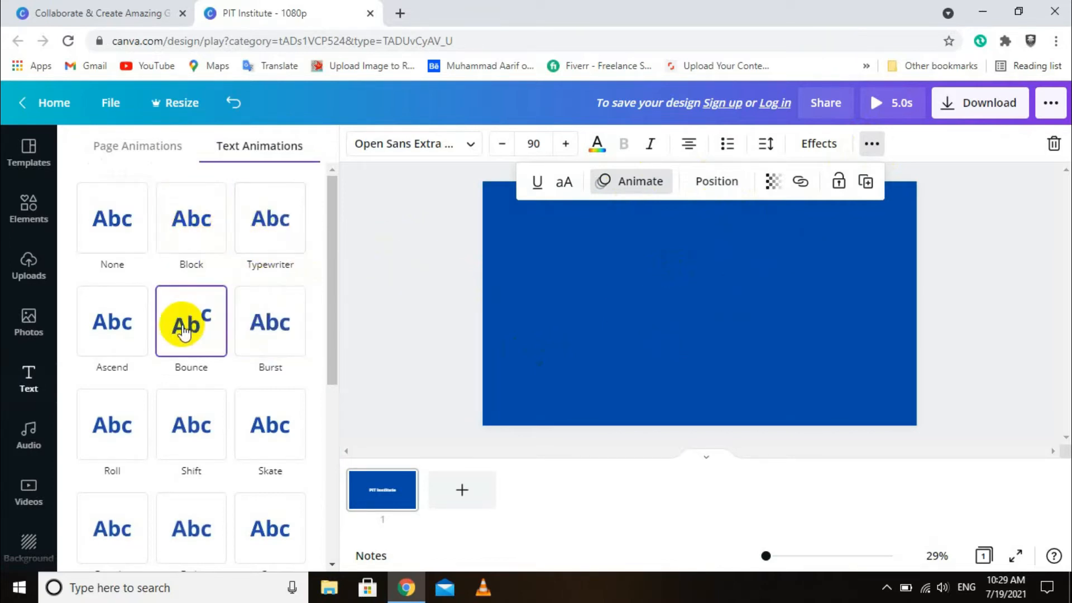
scroll(216, 466, down, 5)
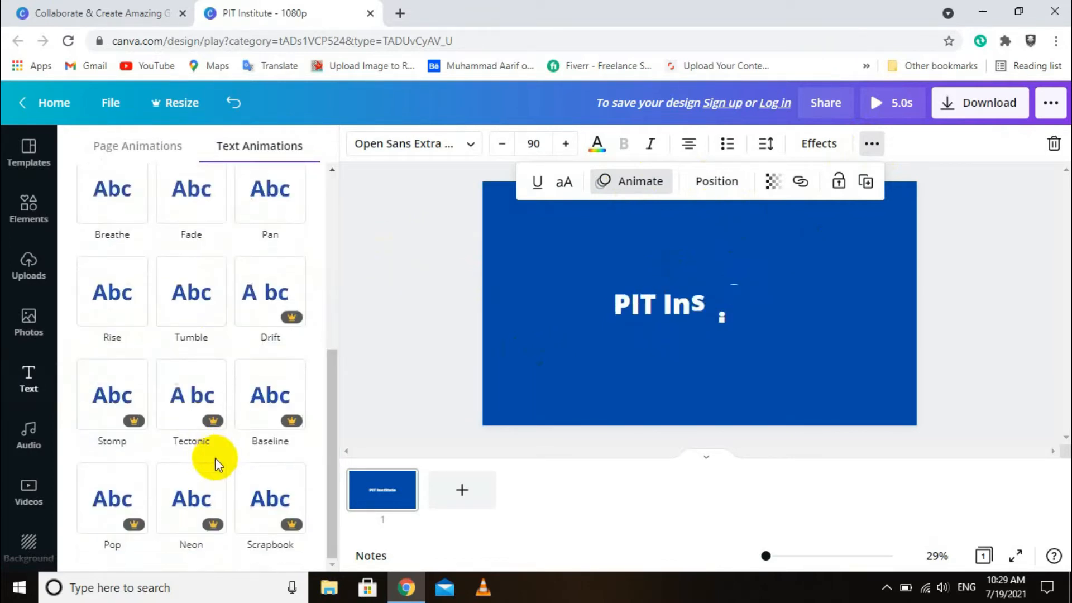
click(177, 424)
click(133, 421)
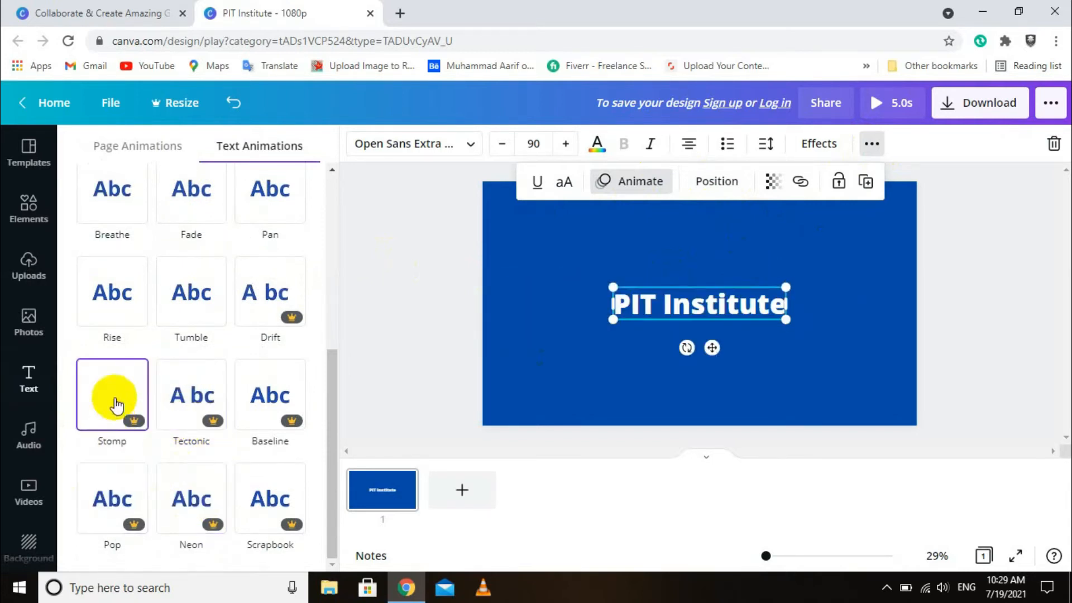
scroll(156, 383, up, 5)
click(194, 228)
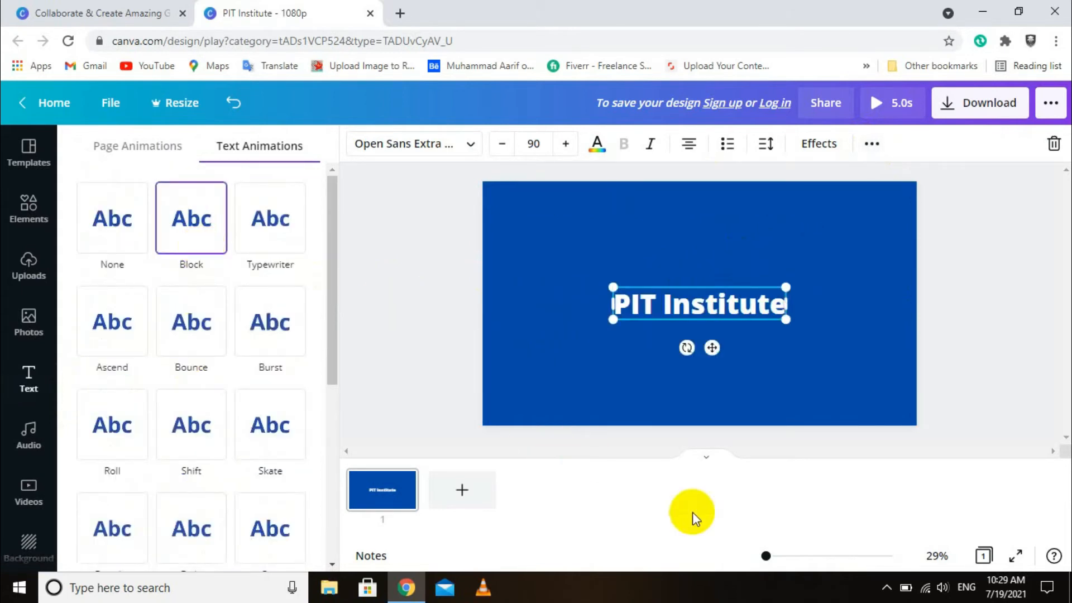
Step: Preview the animated heading in full screen, replaying it from the beginning, and return to the editor
click(1023, 556)
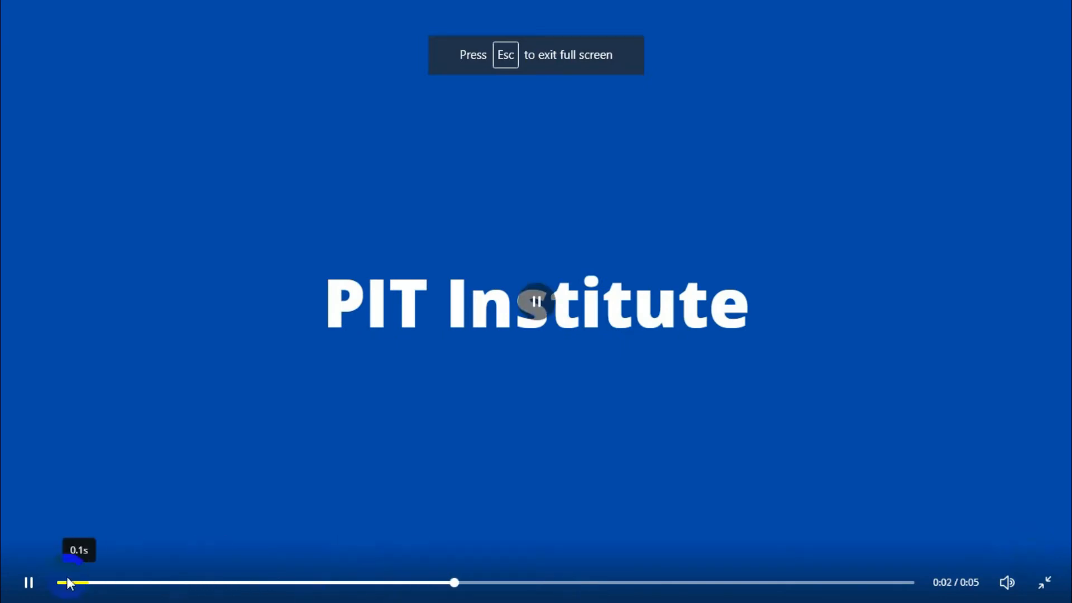
click(63, 584)
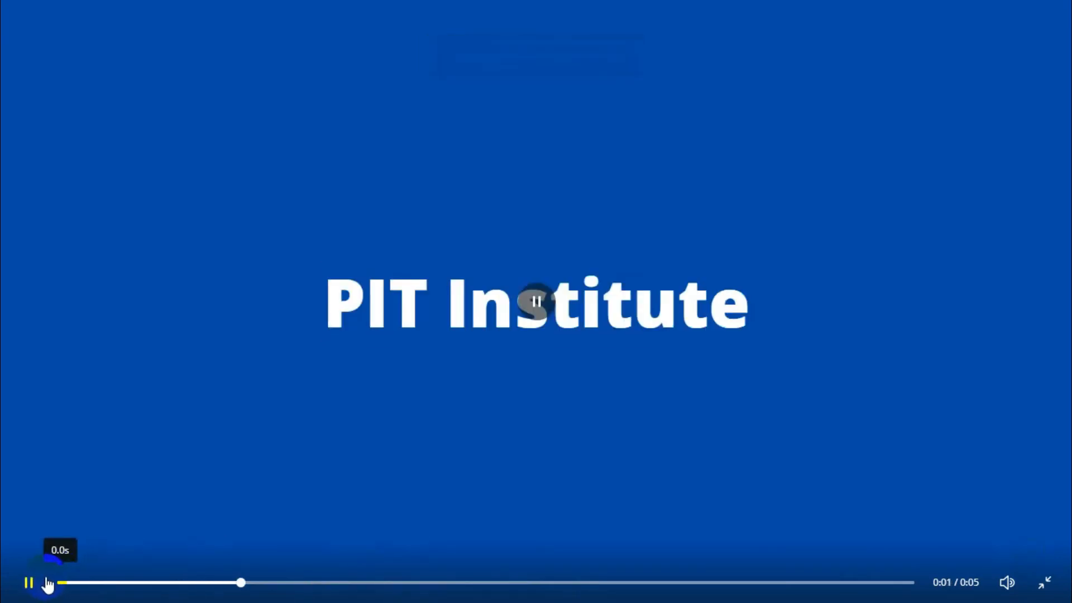
key(Escape)
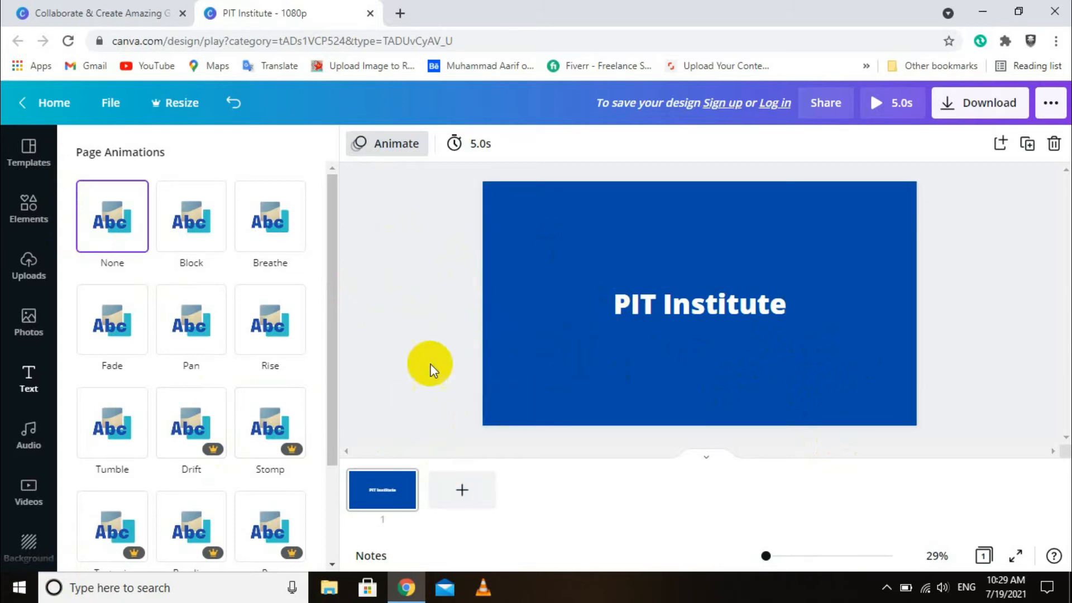
Step: Search the design elements for "youtube subscribe"
click(29, 153)
click(18, 222)
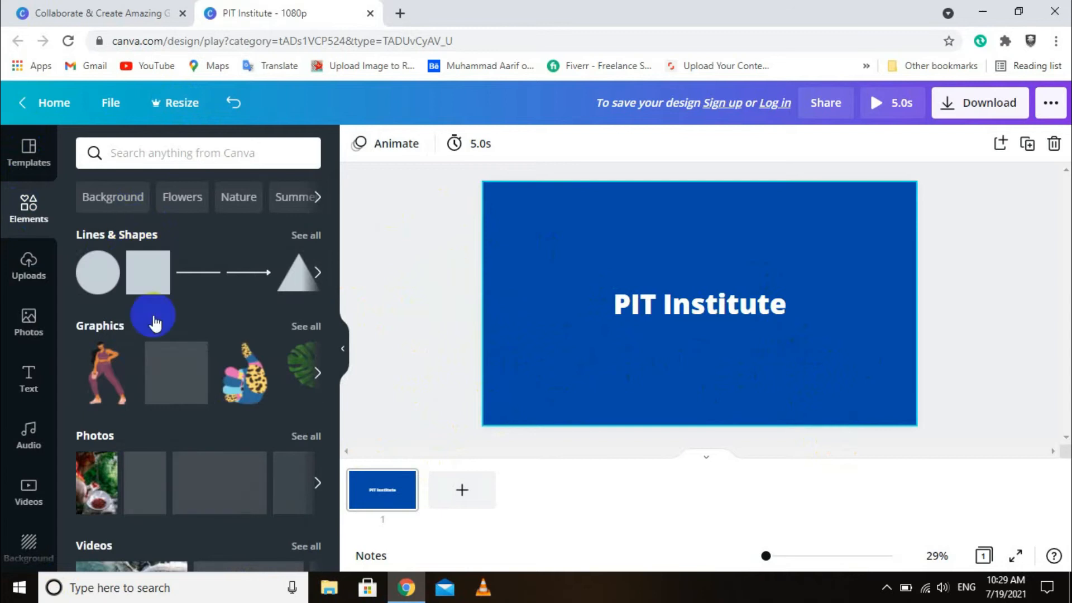
scroll(246, 359, down, 7)
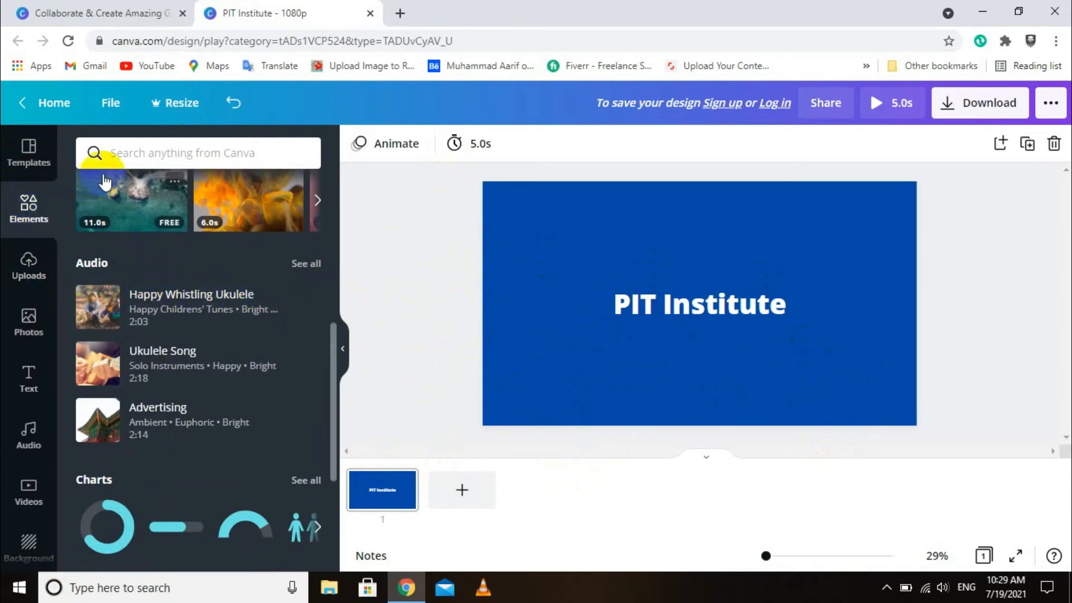
click(125, 155)
text(youtube)
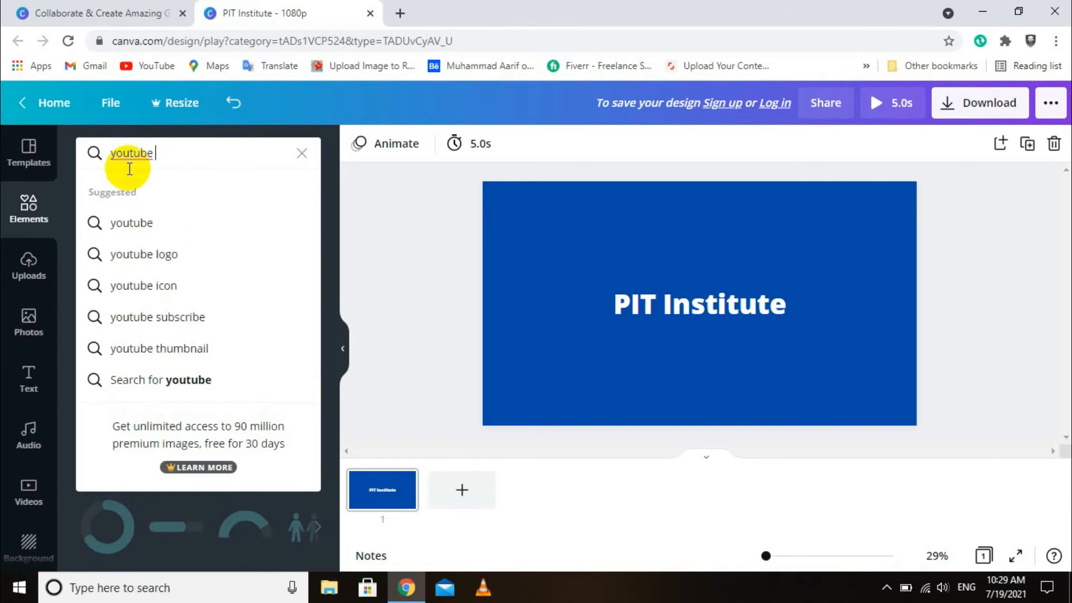
click(215, 317)
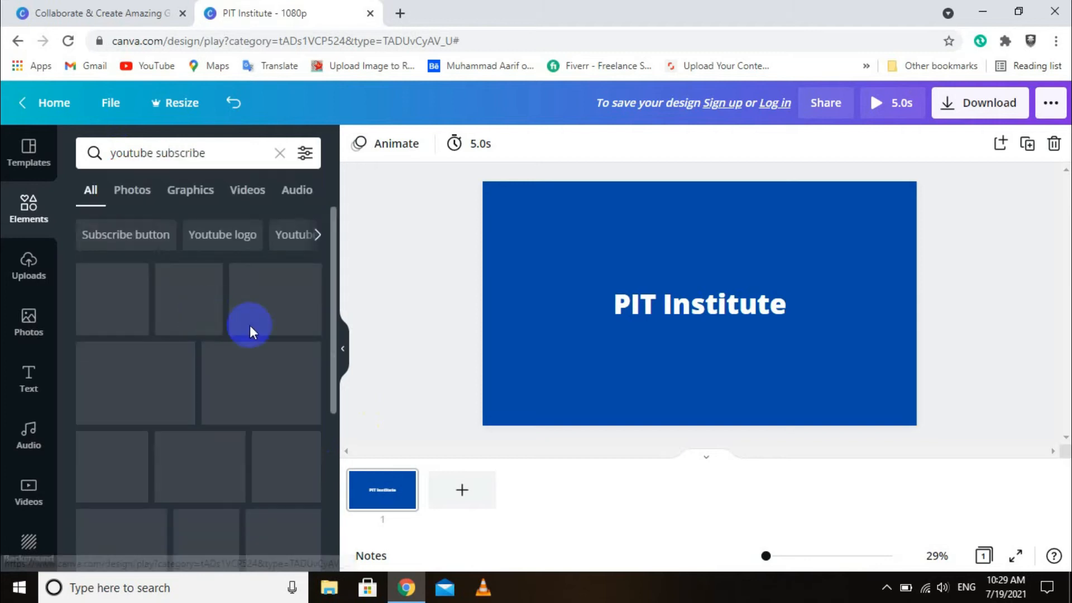
Step: Add the animated orange SUBSCRIBE sticker from the search results and place it centred below the "PIT Institute" heading
scroll(215, 391, down, 3)
scroll(216, 416, down, 5)
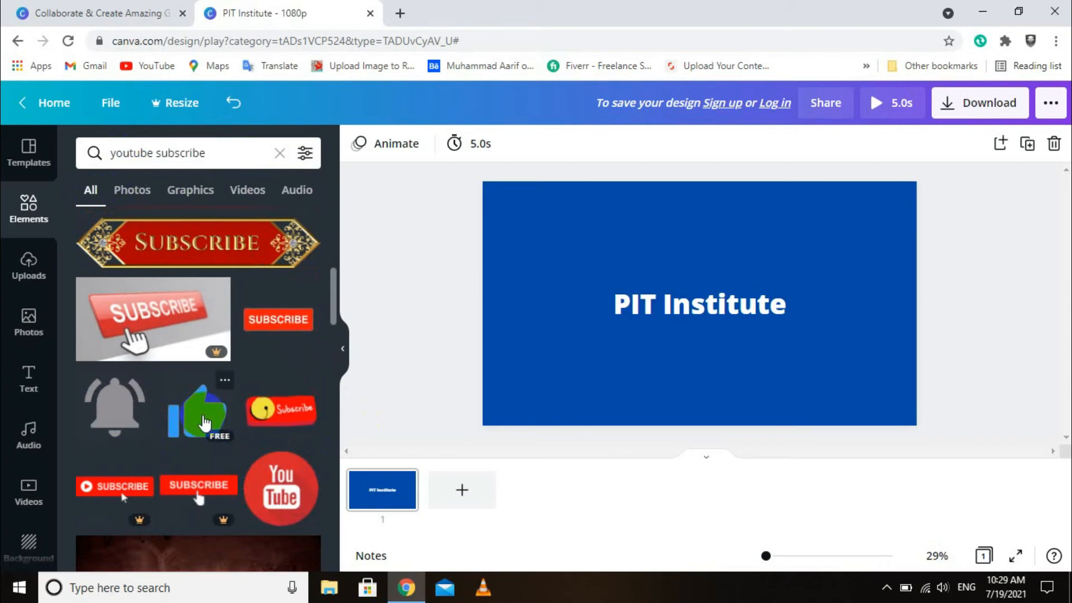
scroll(115, 407, down, 2)
scroll(215, 448, down, 2)
scroll(226, 456, down, 6)
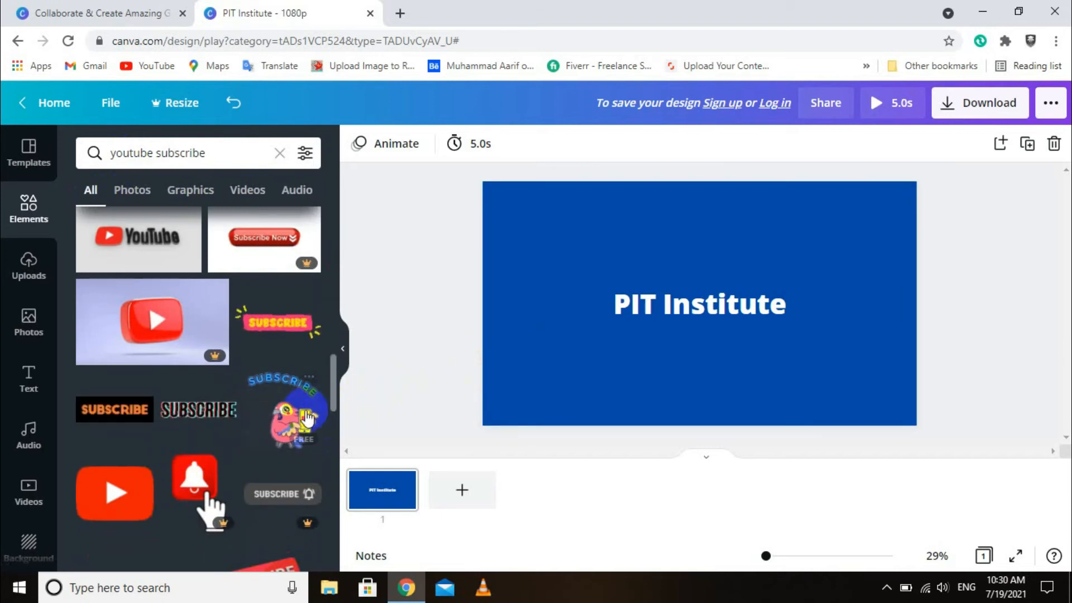
scroll(150, 407, down, 4)
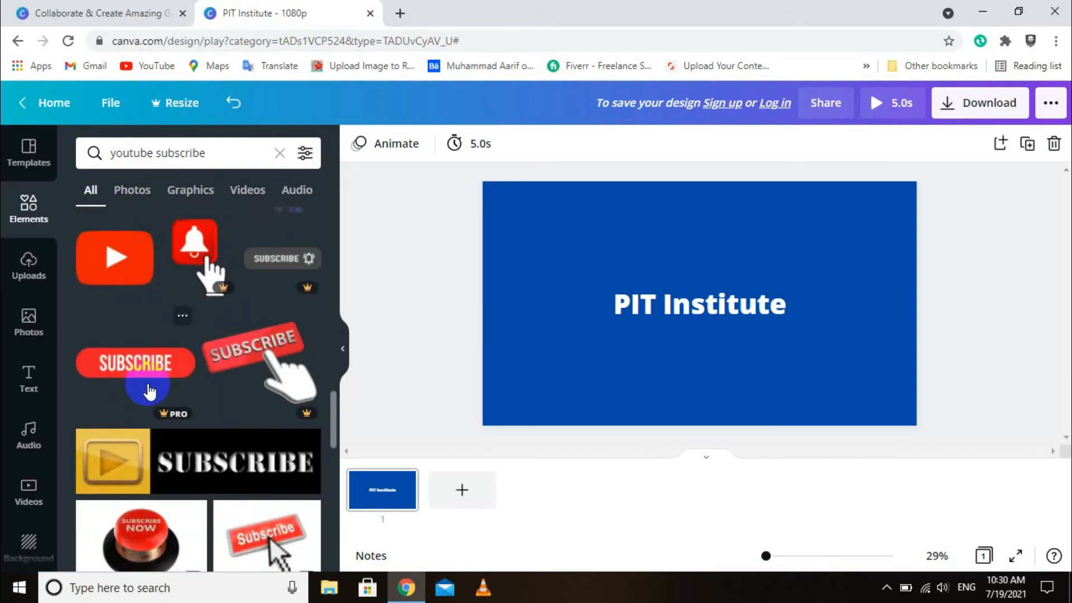
scroll(137, 425, up, 4)
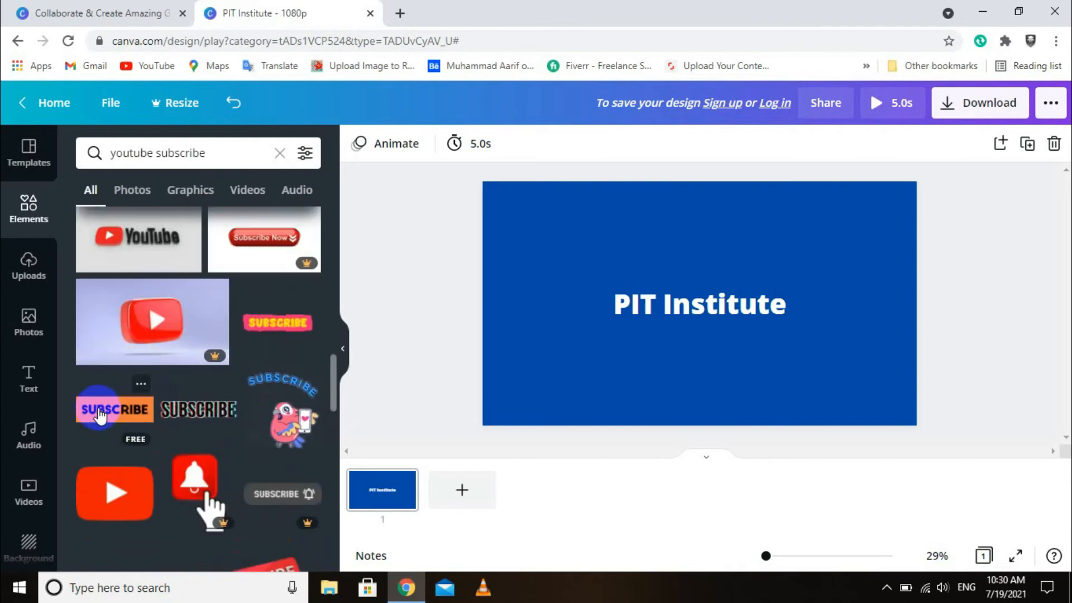
click(99, 415)
drag(519, 364, 700, 350)
click(893, 430)
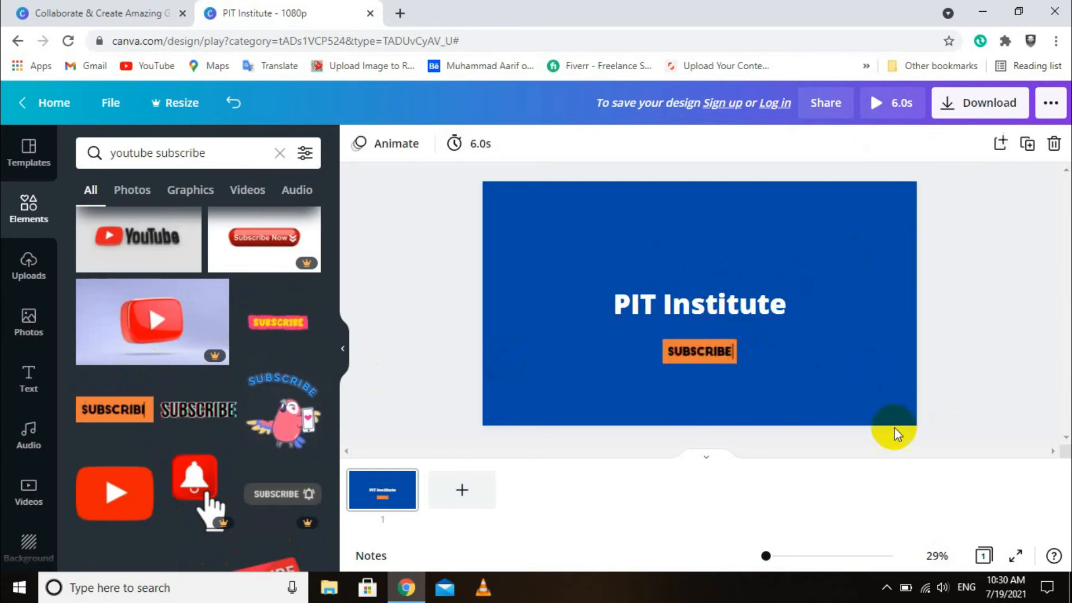
Step: Delete the orange SUBSCRIBE sticker from the design and browse further subscribe graphics in the search results
click(697, 365)
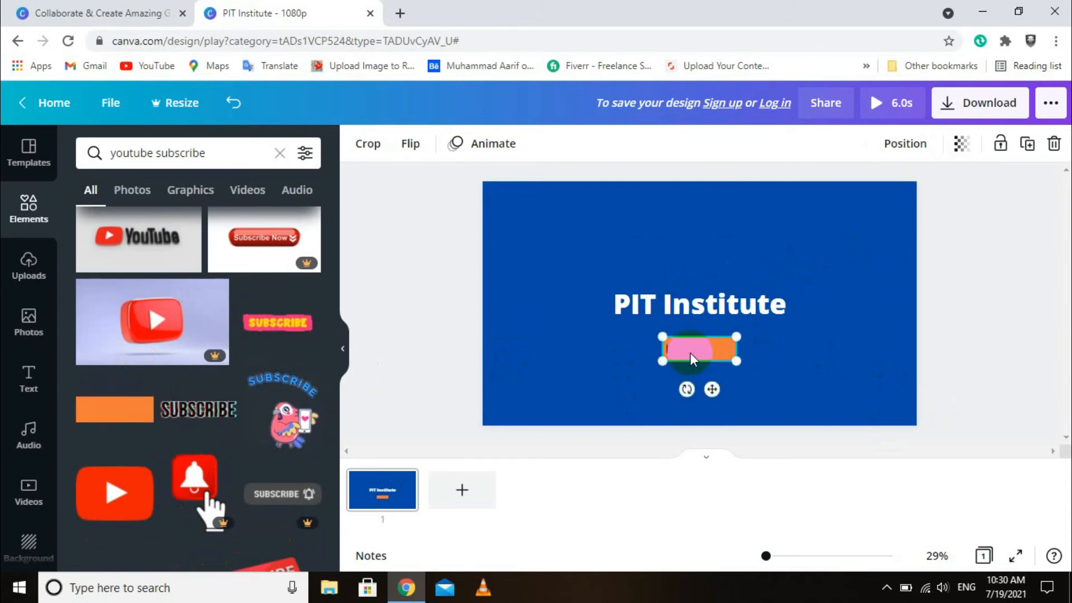
key(Delete)
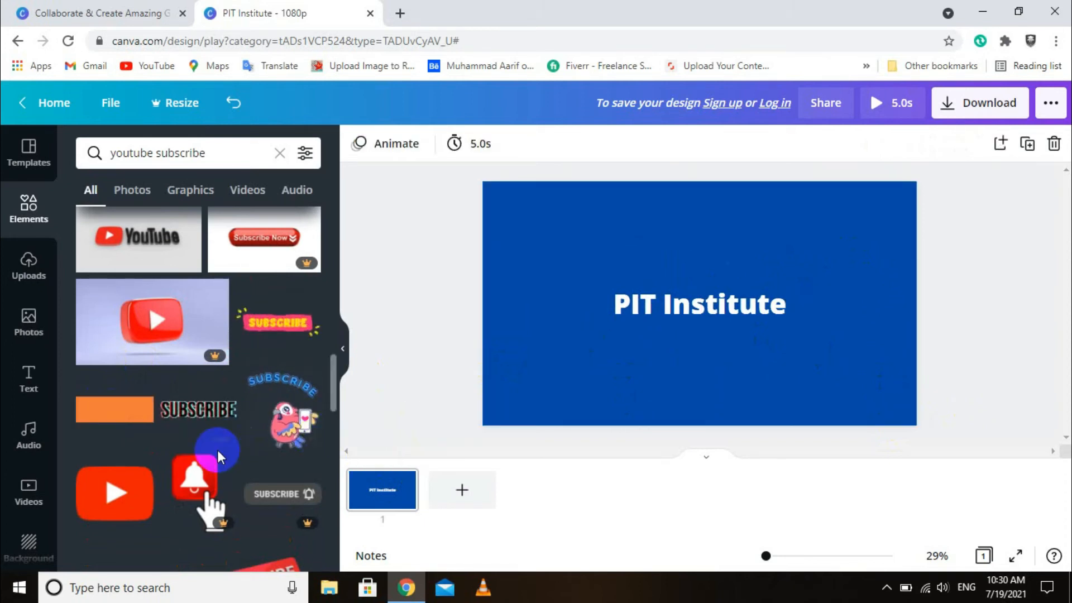
scroll(240, 443, down, 5)
scroll(280, 443, down, 4)
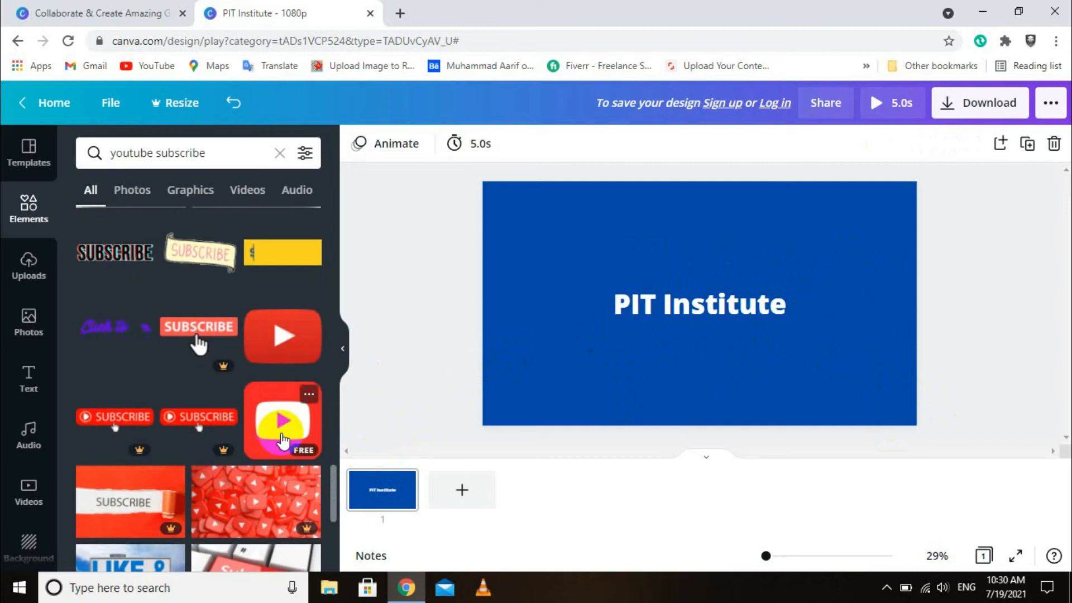
scroll(195, 358, down, 5)
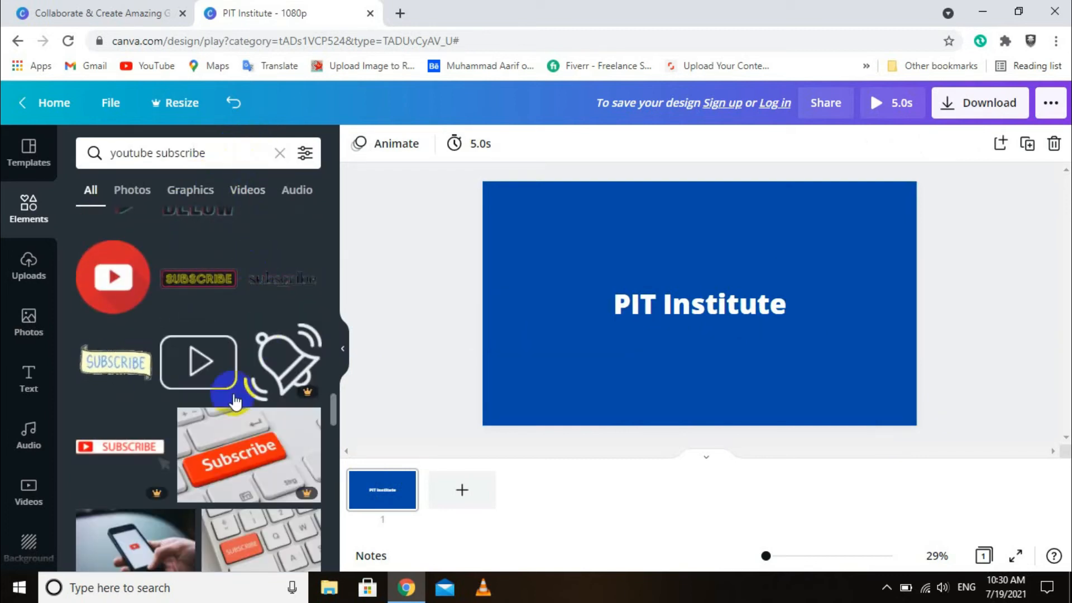
scroll(257, 344, down, 5)
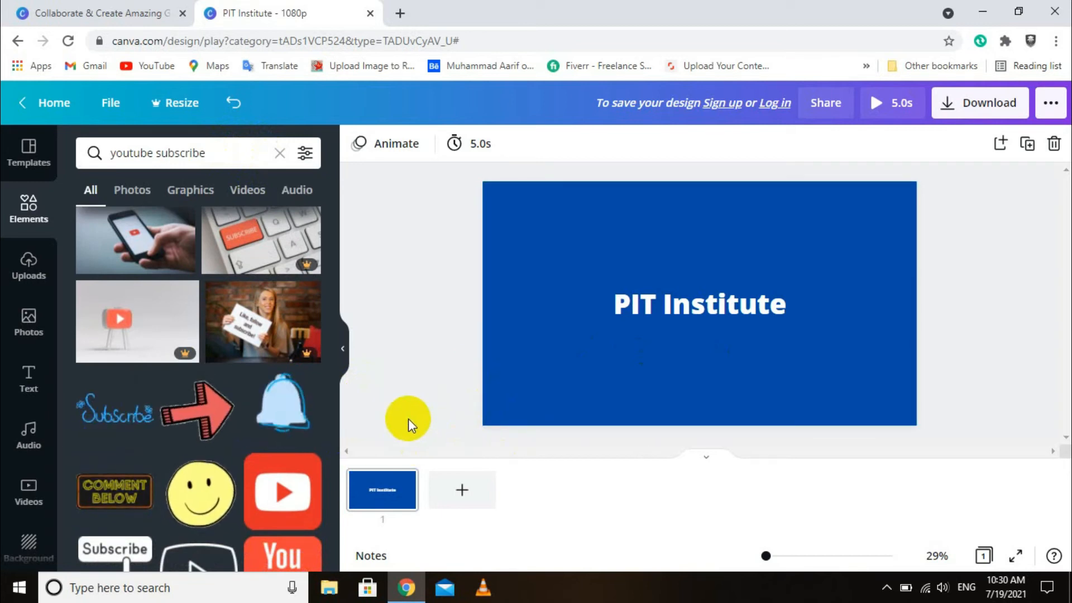
Step: Preview the design in full screen and return to the editor
click(1015, 555)
key(Escape)
click(527, 252)
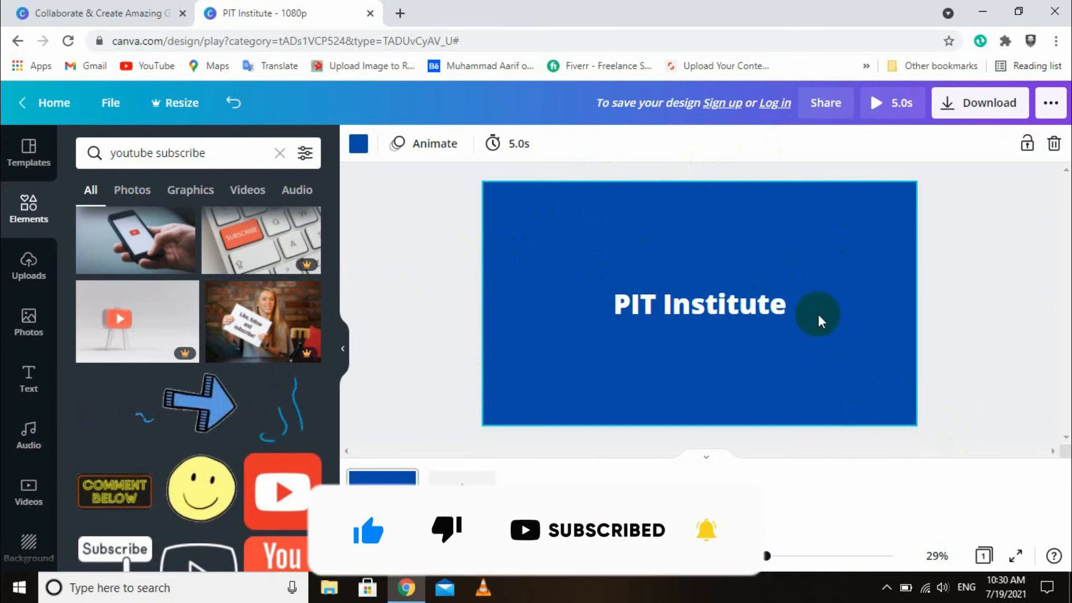
Step: Download the design with the file type MP4 Video
click(1004, 105)
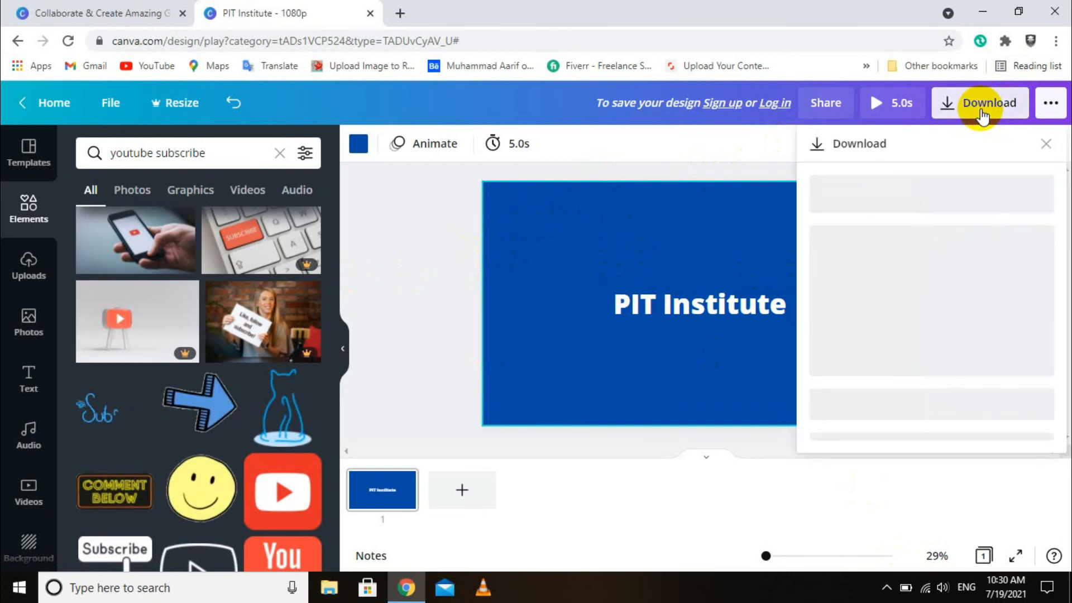
click(865, 211)
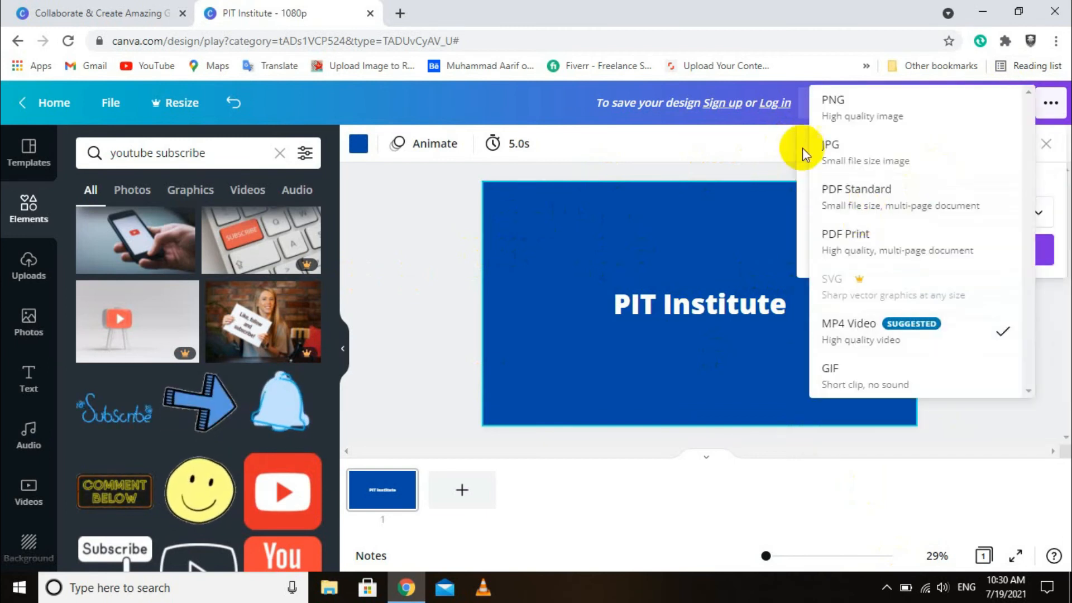
click(866, 344)
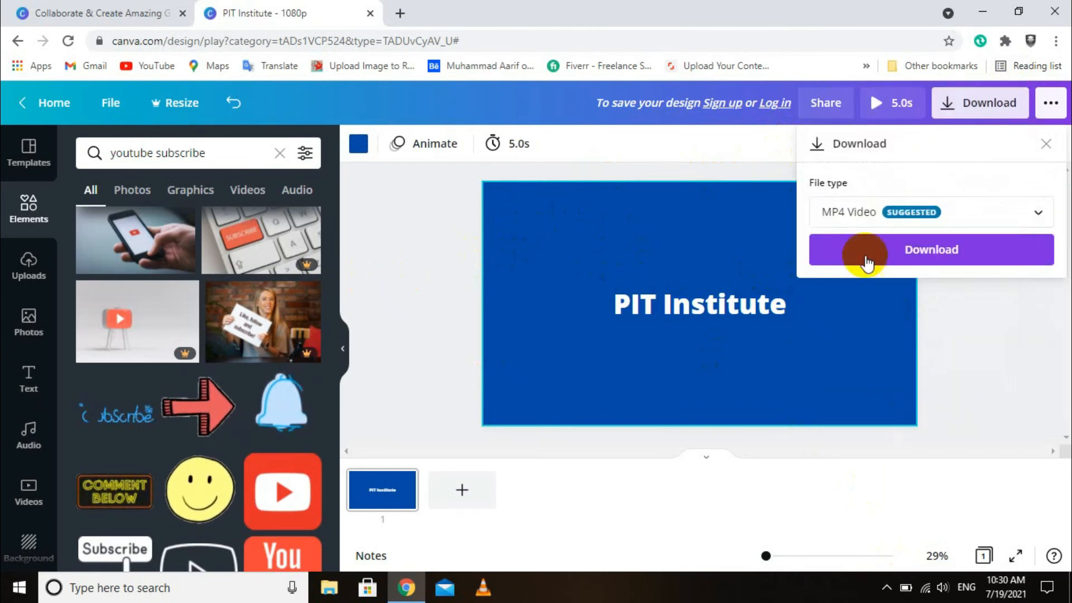
click(832, 252)
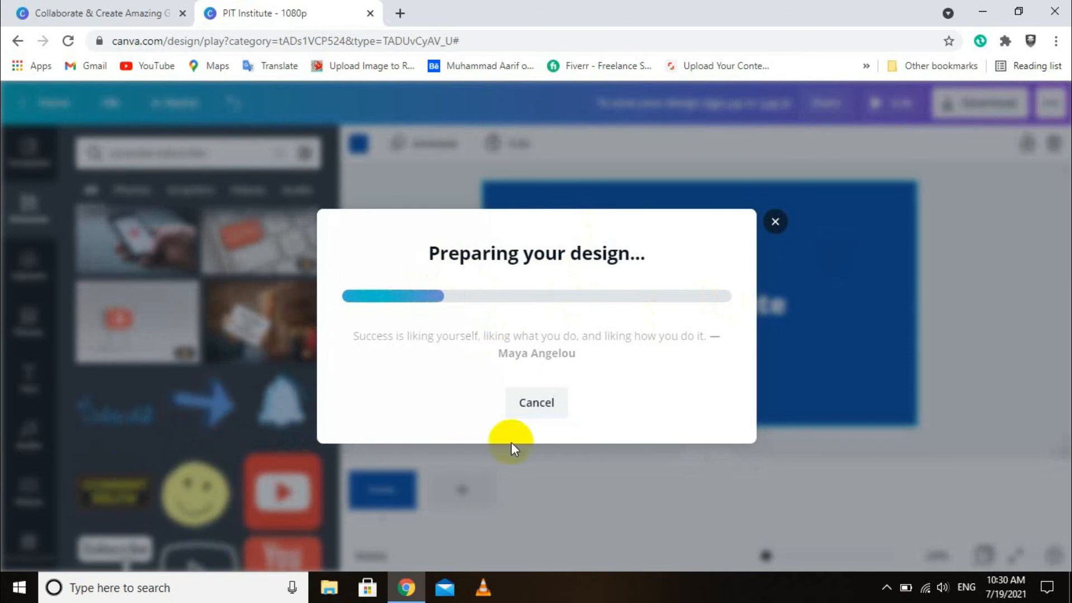
click(984, 14)
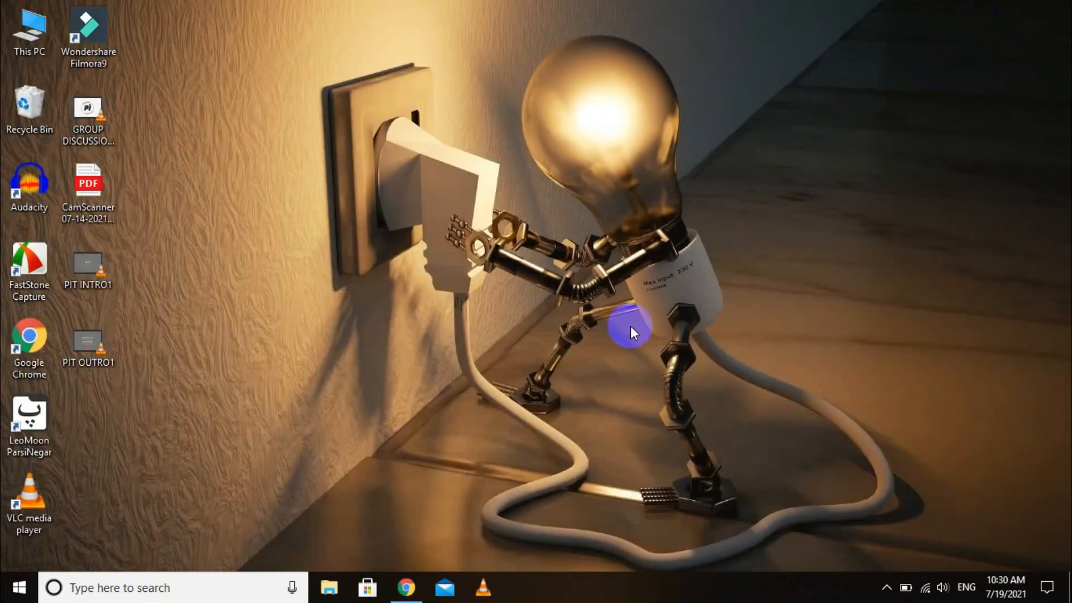
right_click(300, 252)
click(347, 300)
click(406, 587)
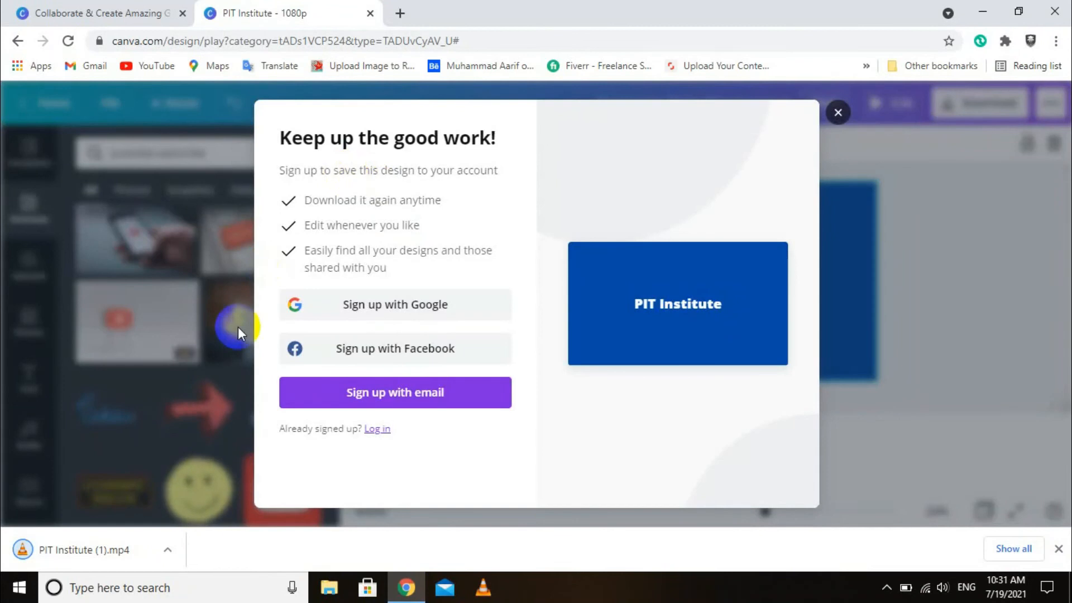
Step: Locate the downloaded PIT Institute (1).mp4 in its folder and play it in full screen in the media player
click(166, 551)
click(183, 501)
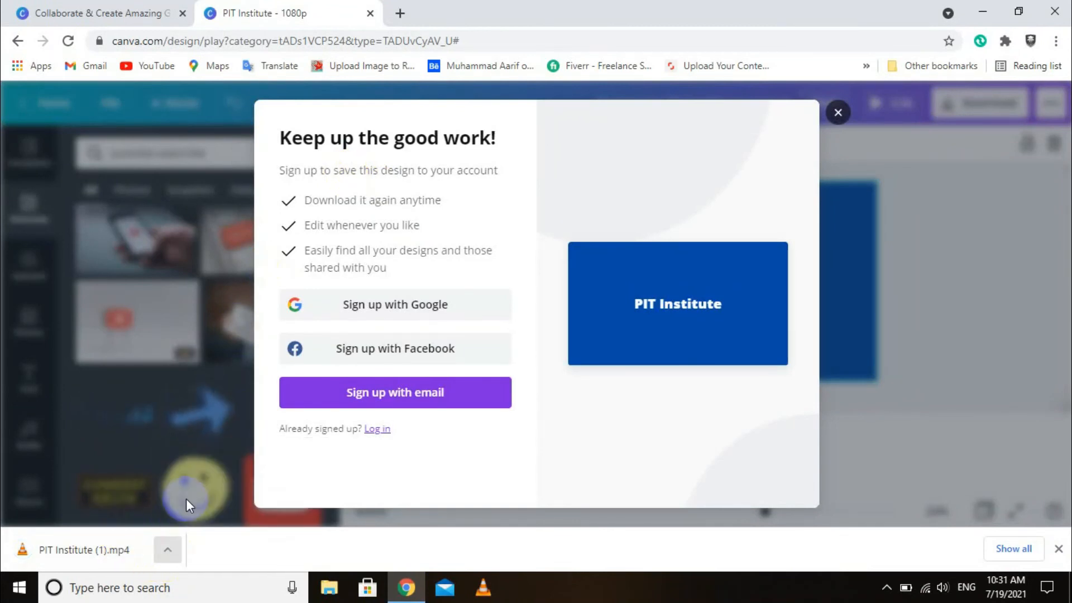
click(987, 21)
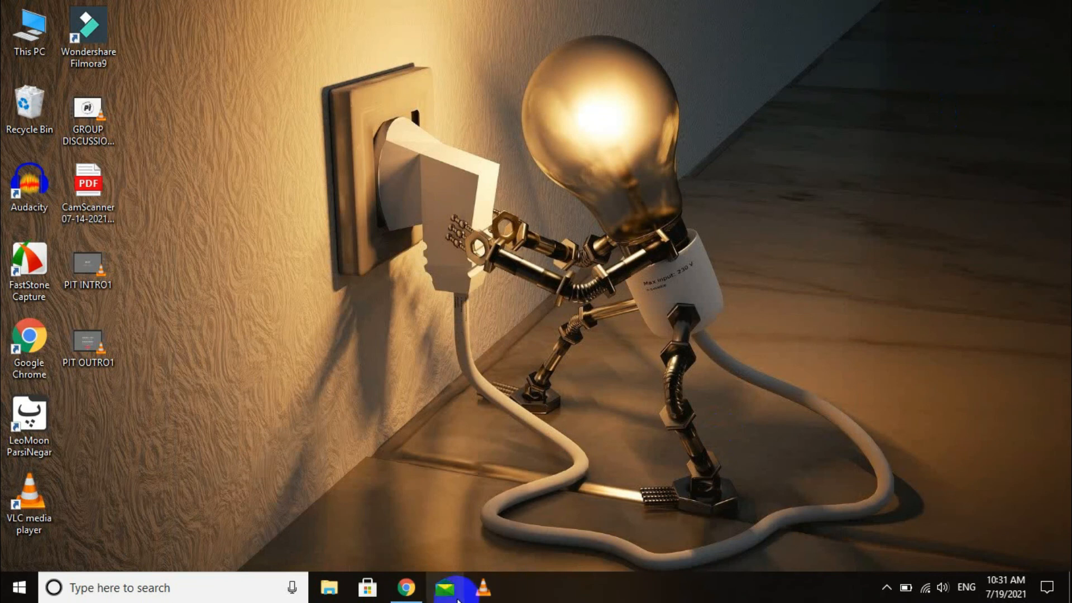
mouse_move(406, 590)
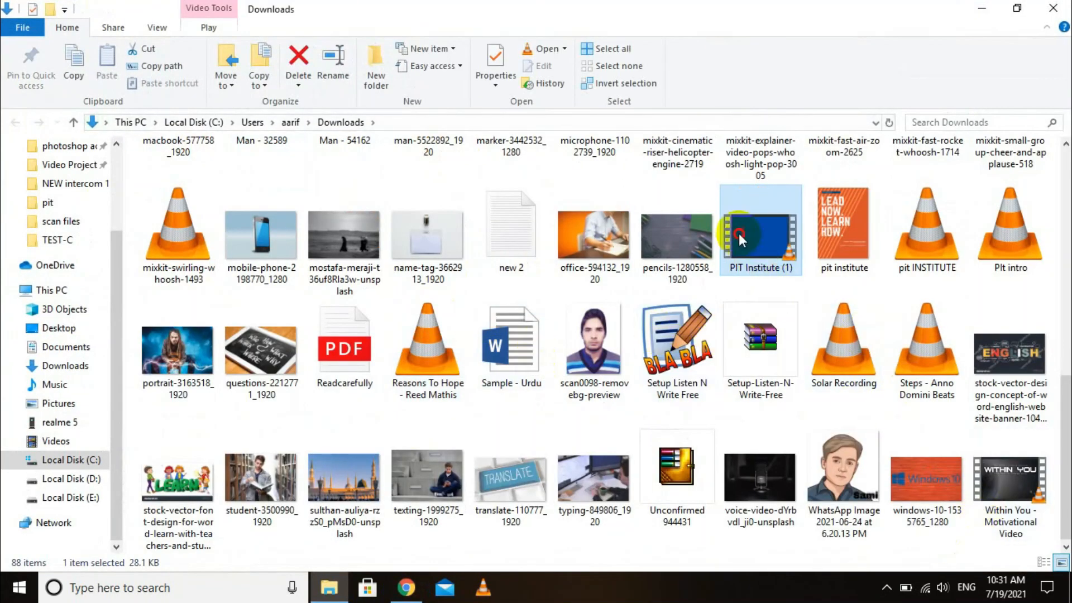
double_click(738, 233)
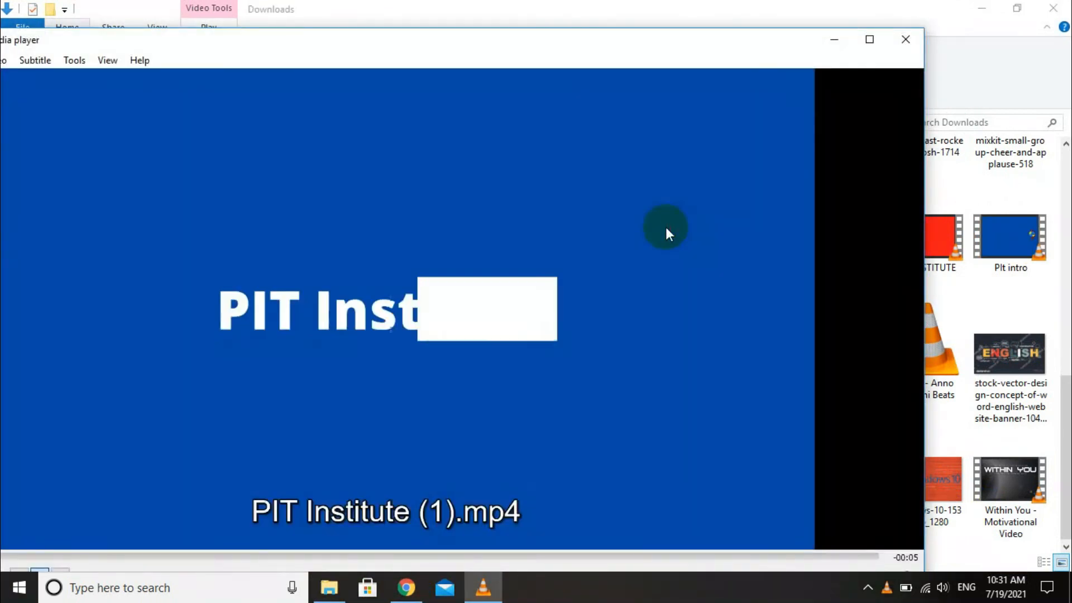
double_click(667, 231)
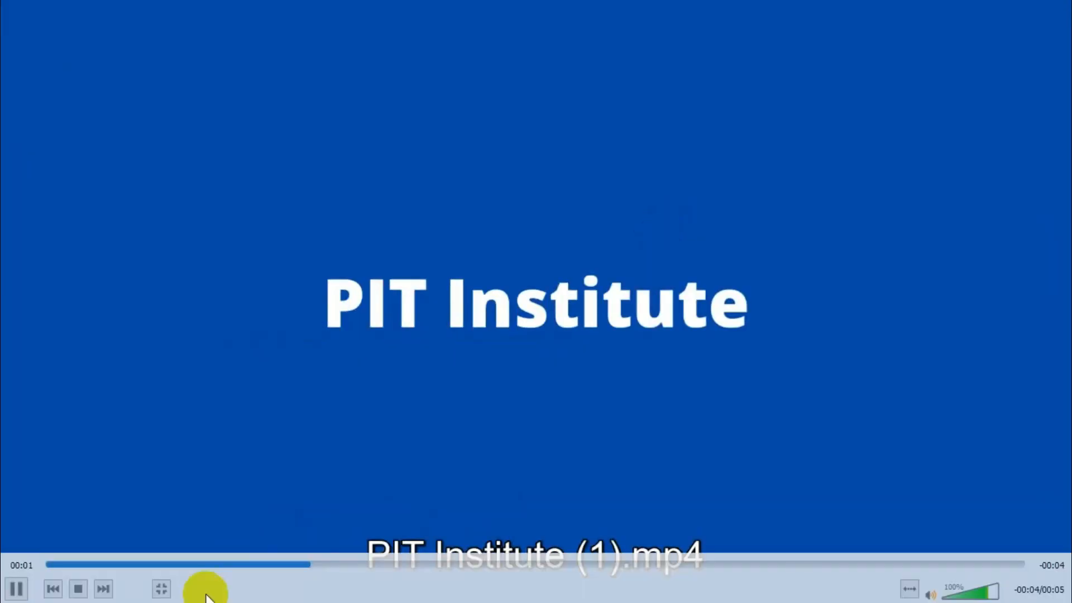